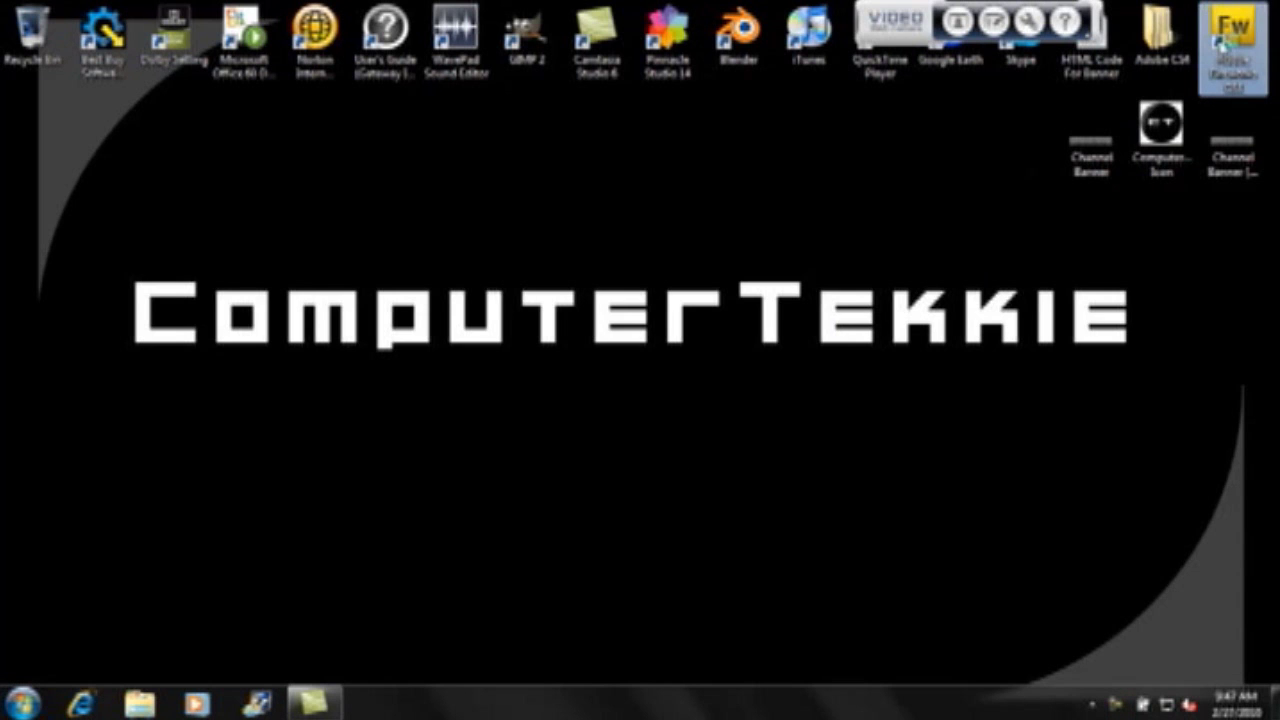
# Step: Launch Fireworks and create a new 200×200 px Fireworks PNG document with a transparent canvas
pyautogui.doubleClick(1222, 45)
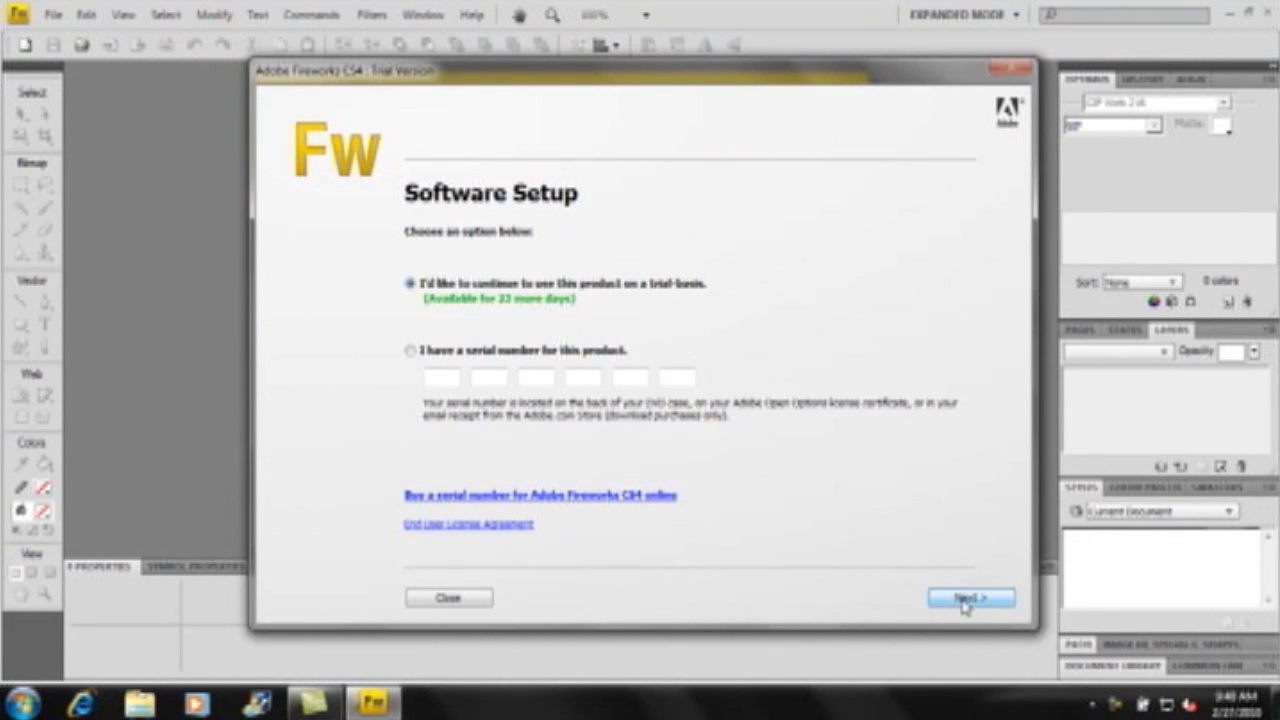
pyautogui.click(963, 600)
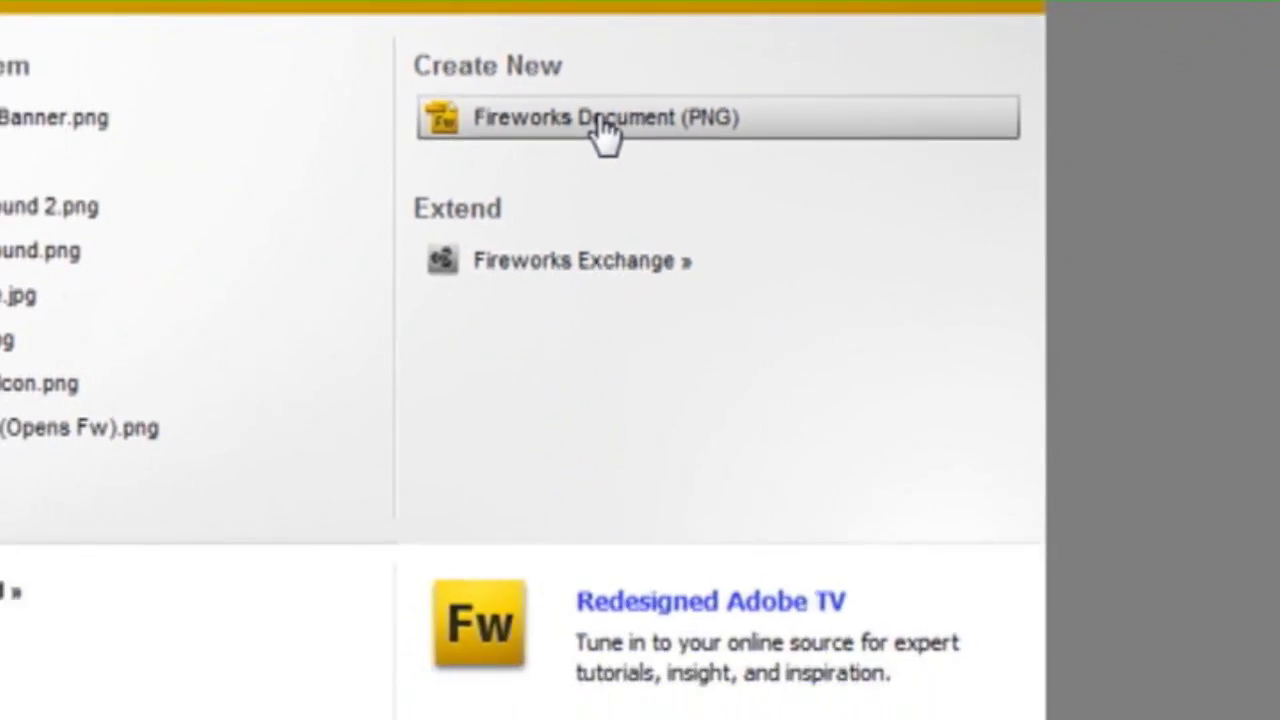
pyautogui.click(565, 375)
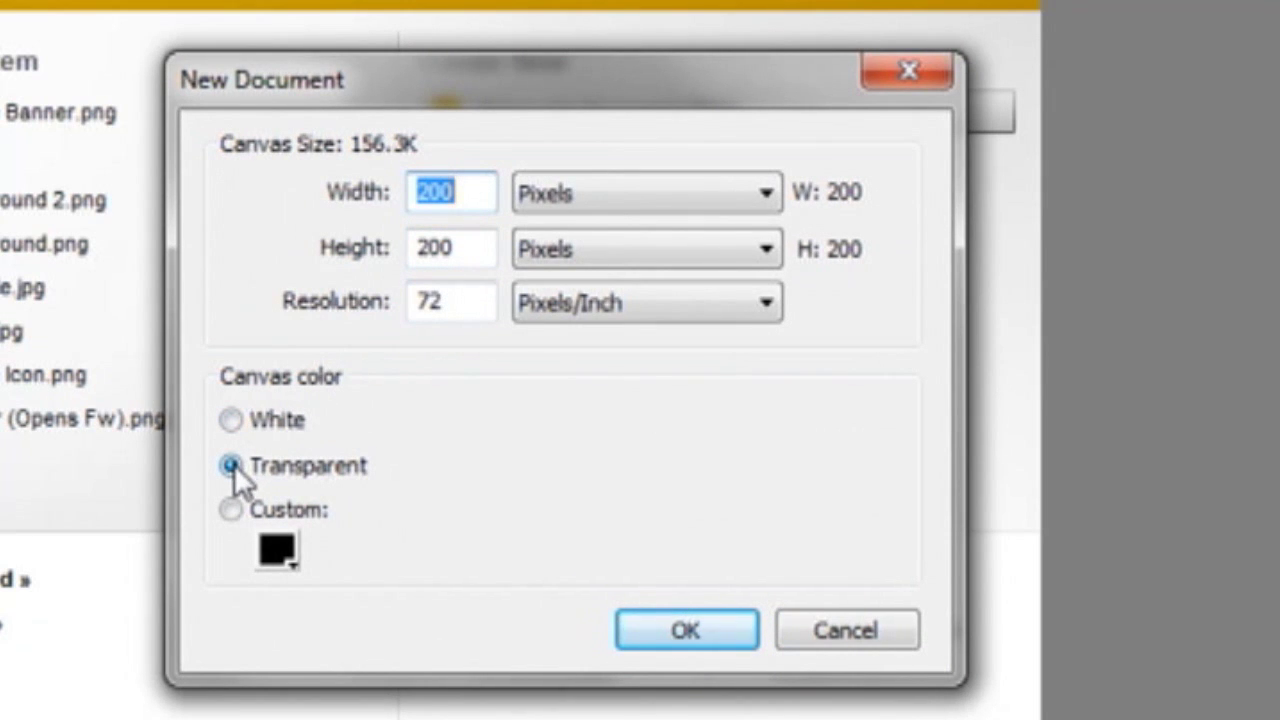
pyautogui.click(632, 632)
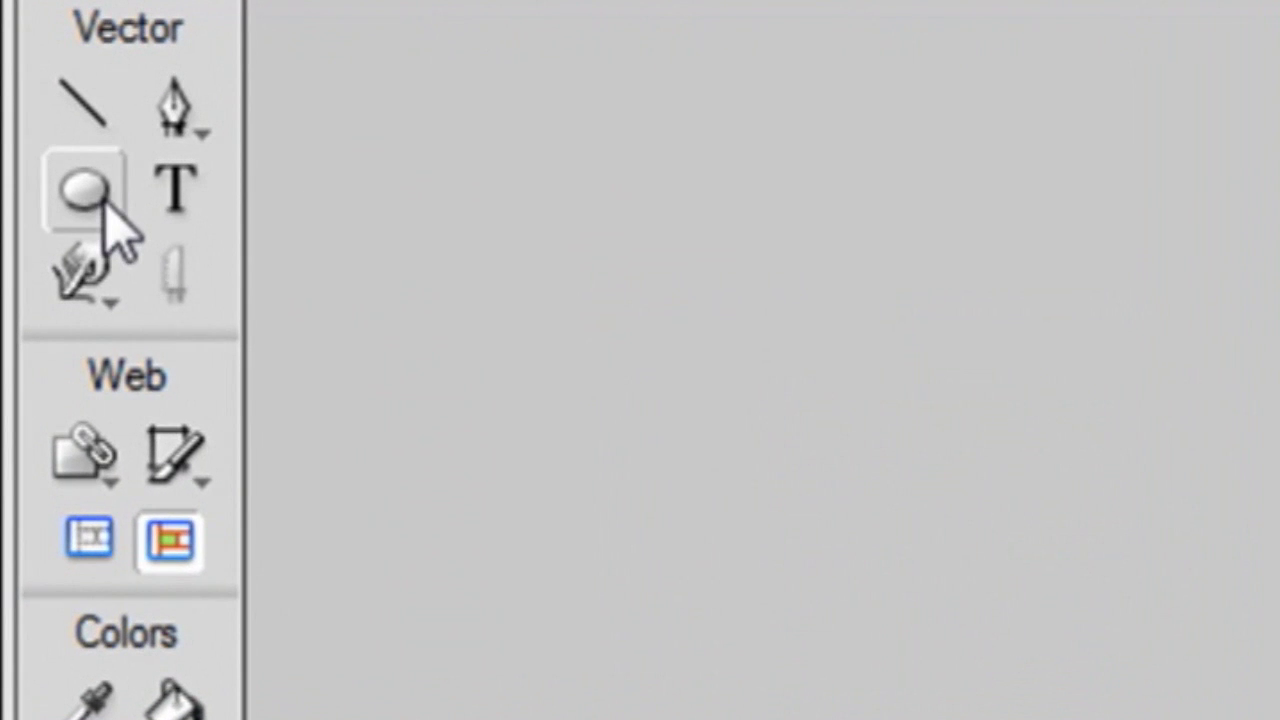
# Step: Draw a rectangle spanning the full 200×200 canvas and give it a white fill
pyautogui.click(24, 325)
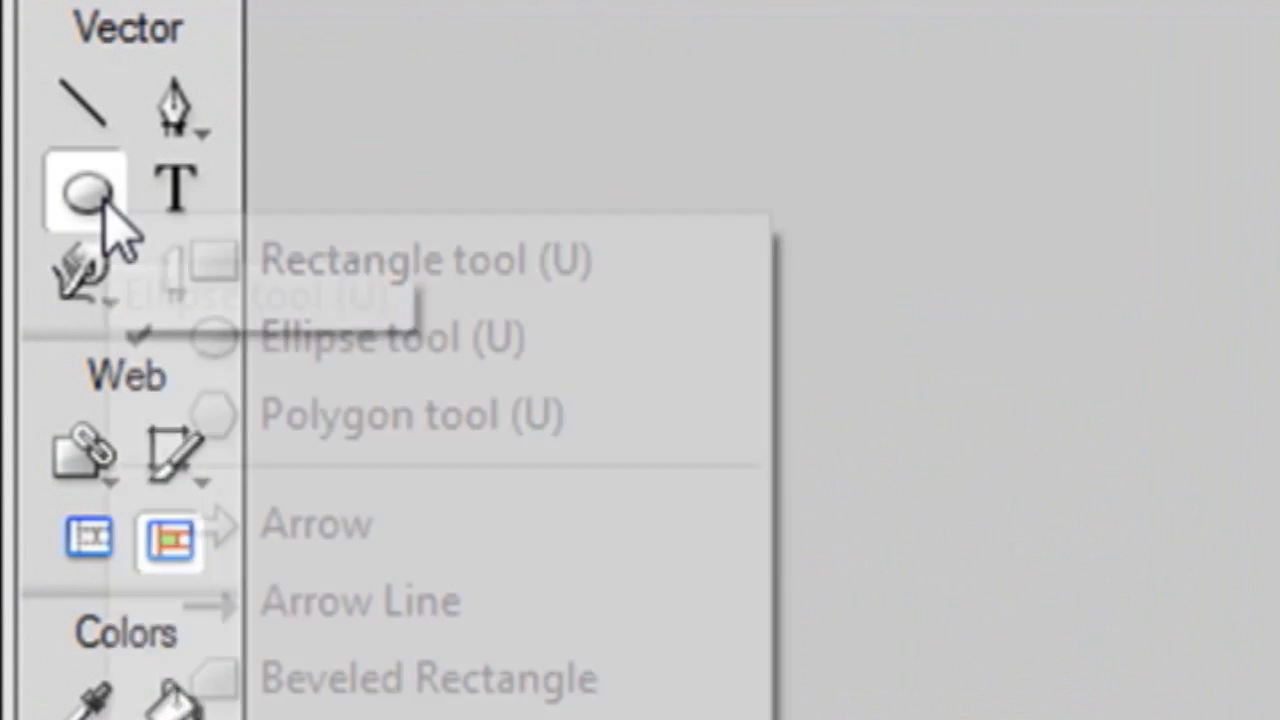
pyautogui.click(178, 264)
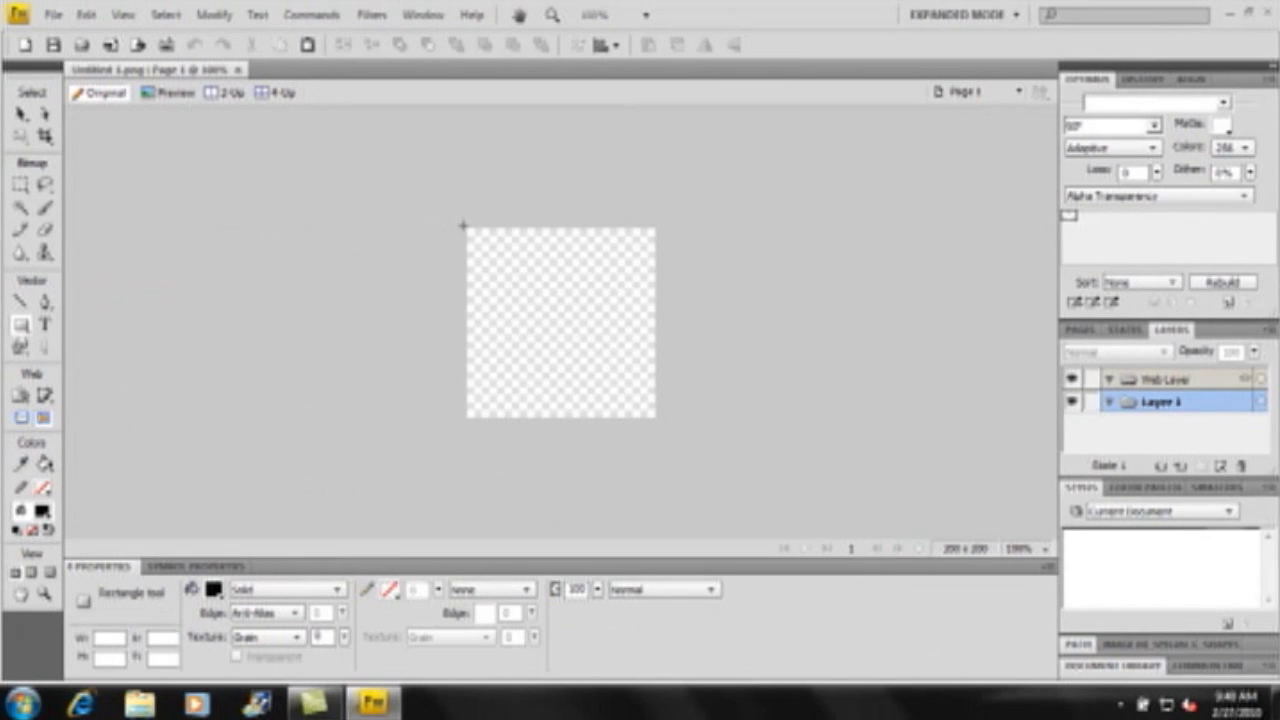
pyautogui.moveTo(463, 226); pyautogui.dragTo(662, 432)
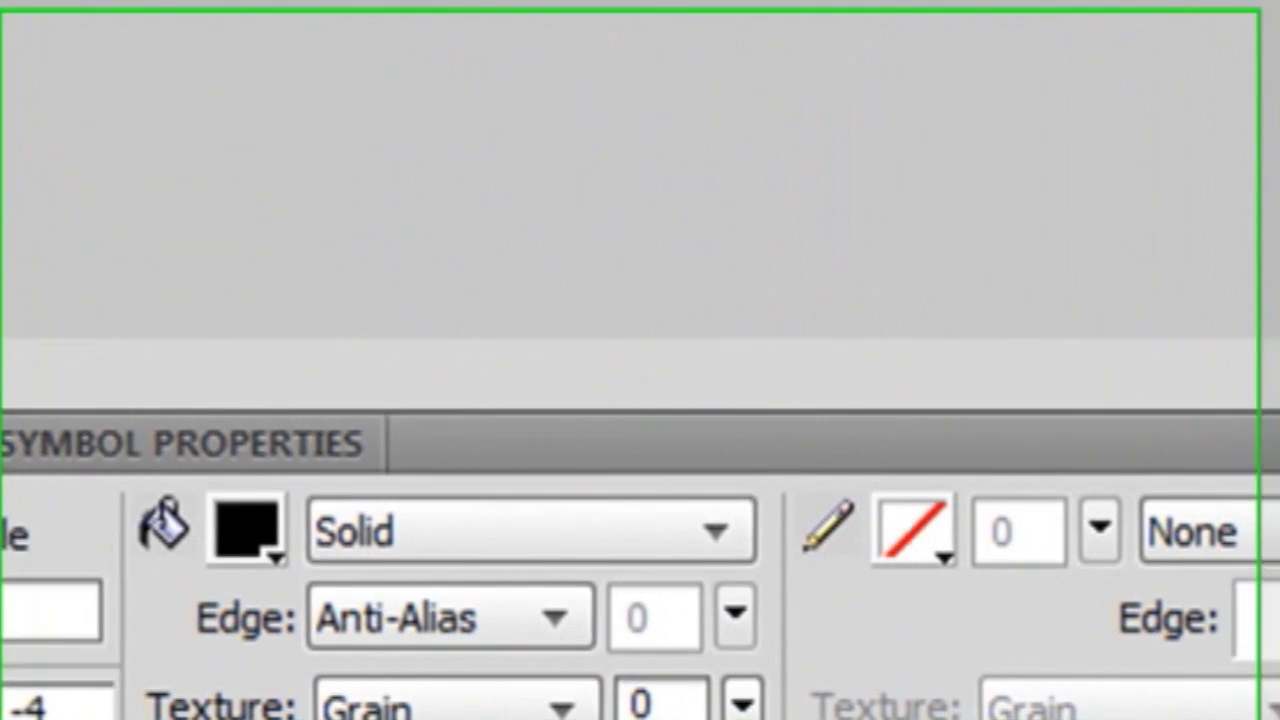
pyautogui.click(258, 538)
pyautogui.click(571, 278)
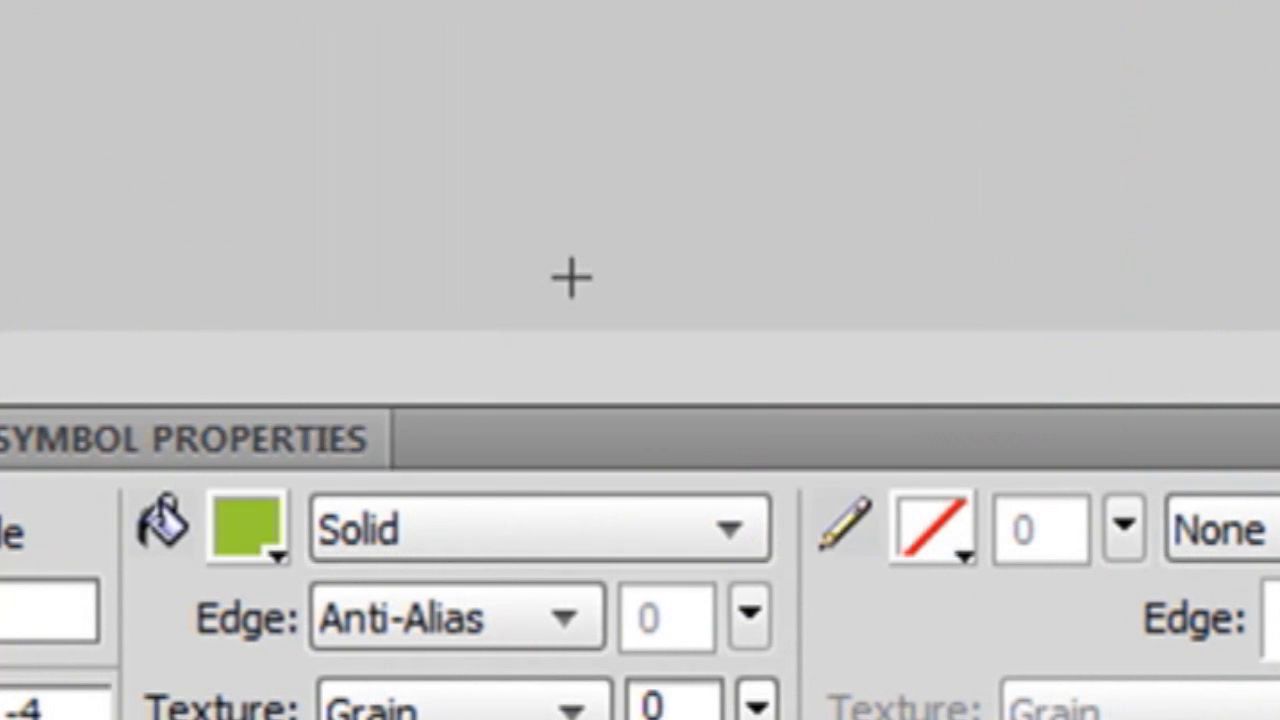
pyautogui.click(260, 536)
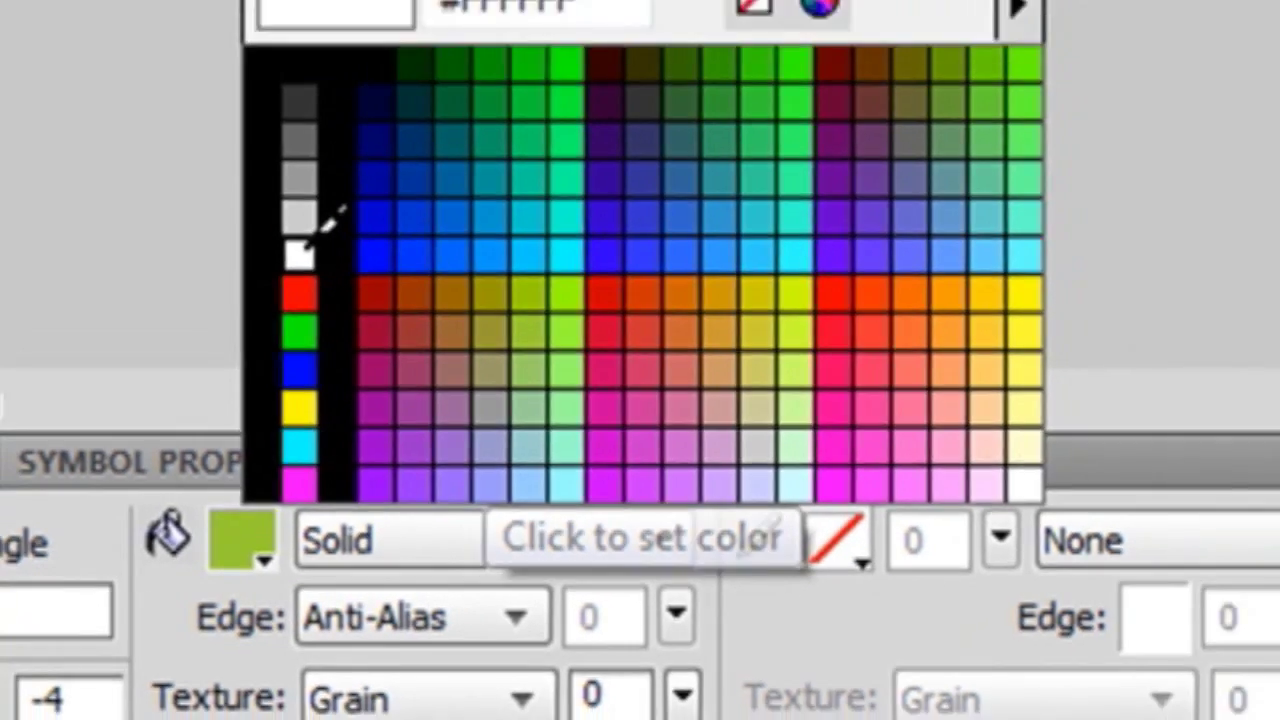
pyautogui.click(318, 198)
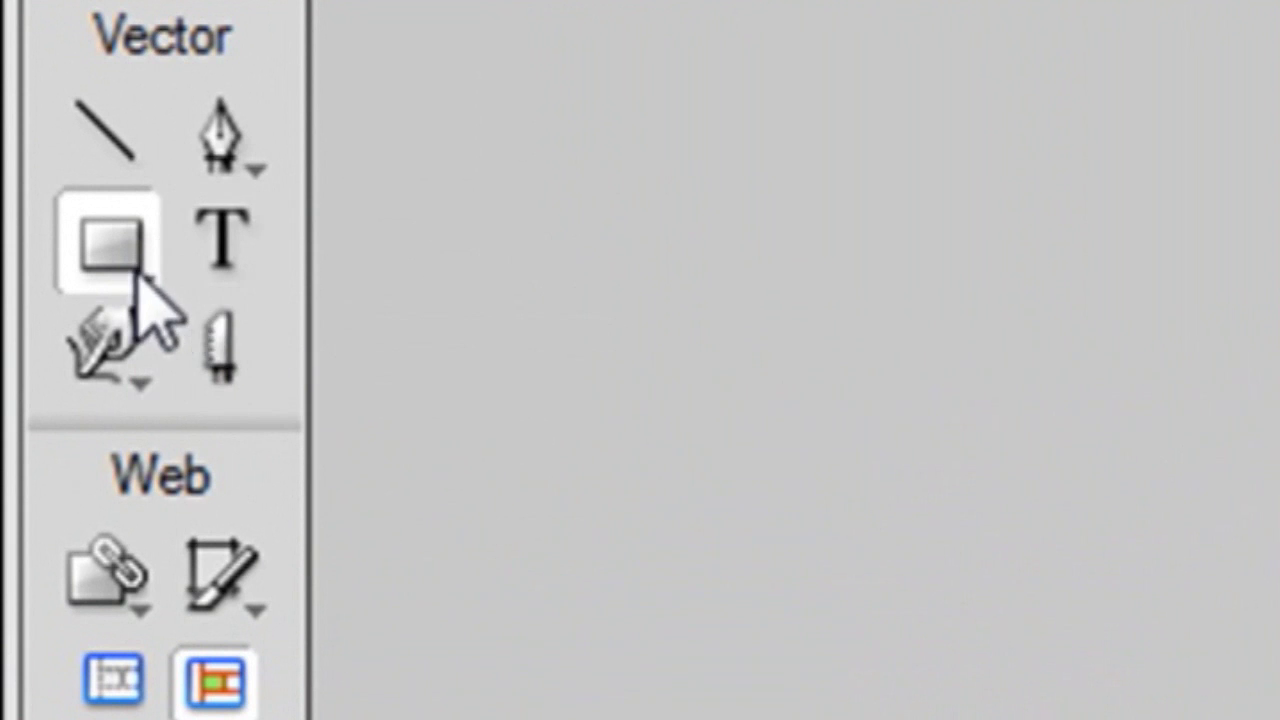
pyautogui.click(141, 281)
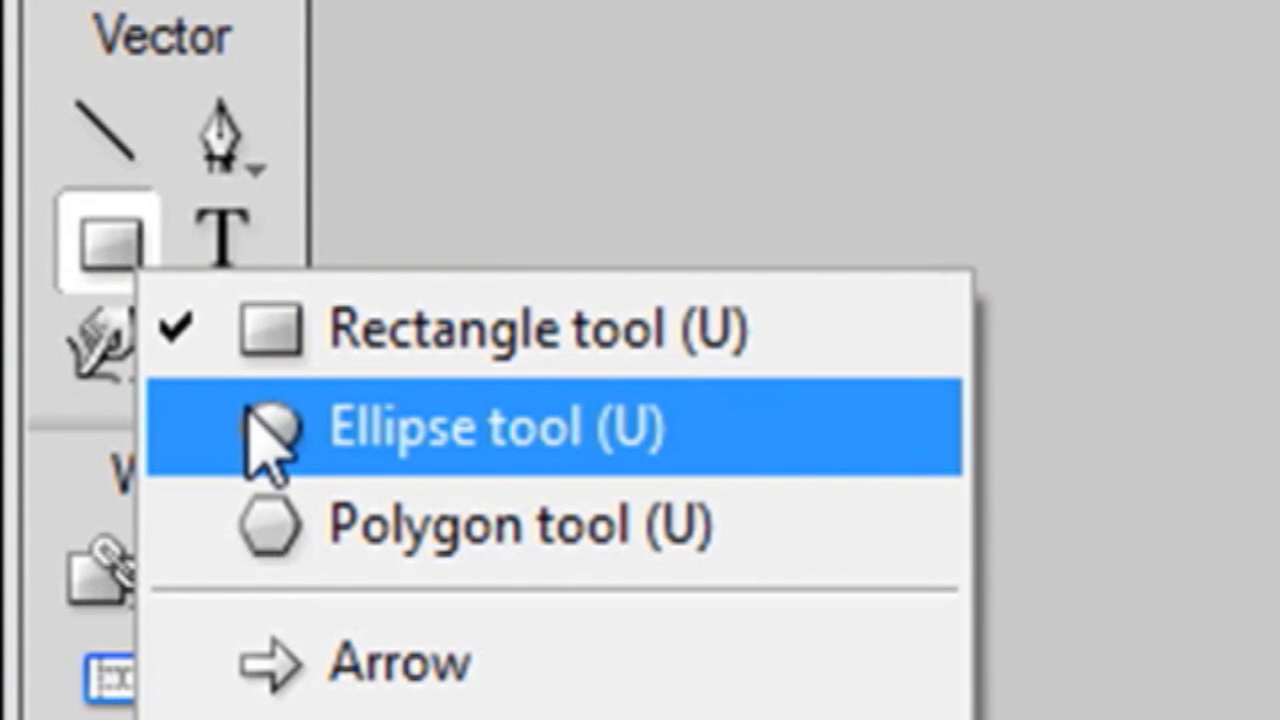
# Step: Draw a large circle with the Ellipse tool, stretching it to fill the canvas
pyautogui.click(250, 418)
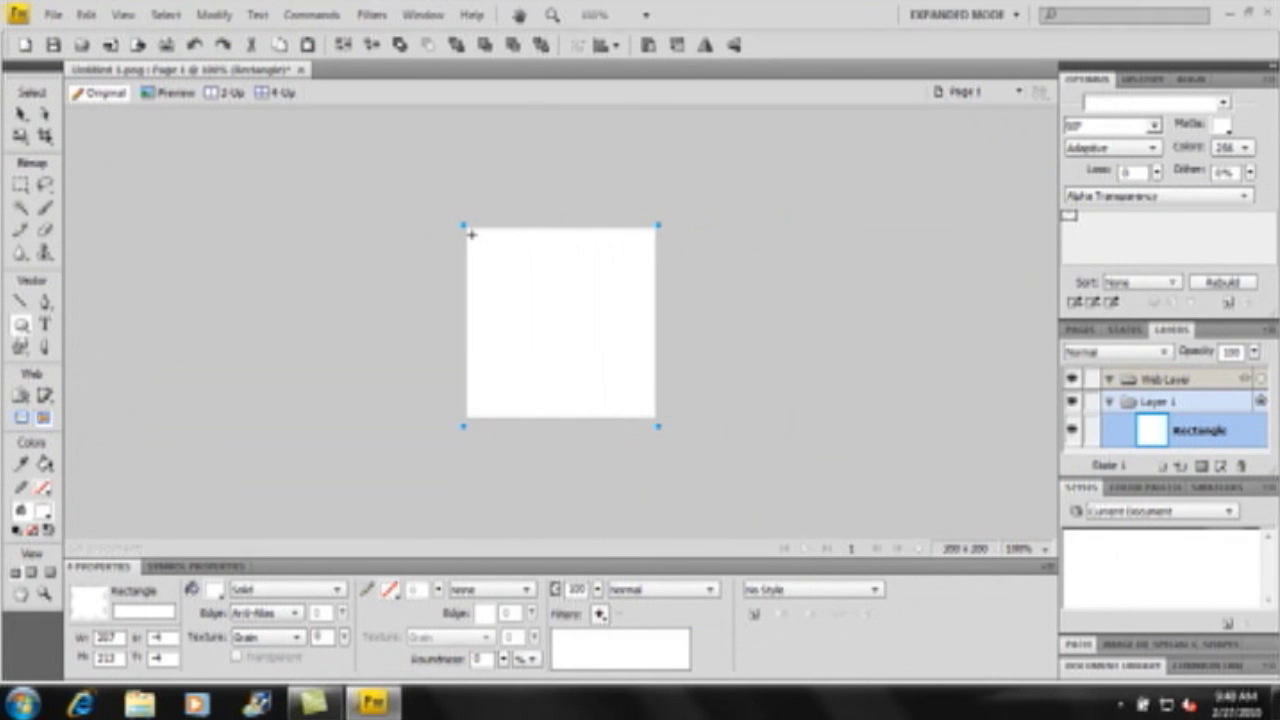
pyautogui.moveTo(470, 233); pyautogui.dragTo(517, 285)
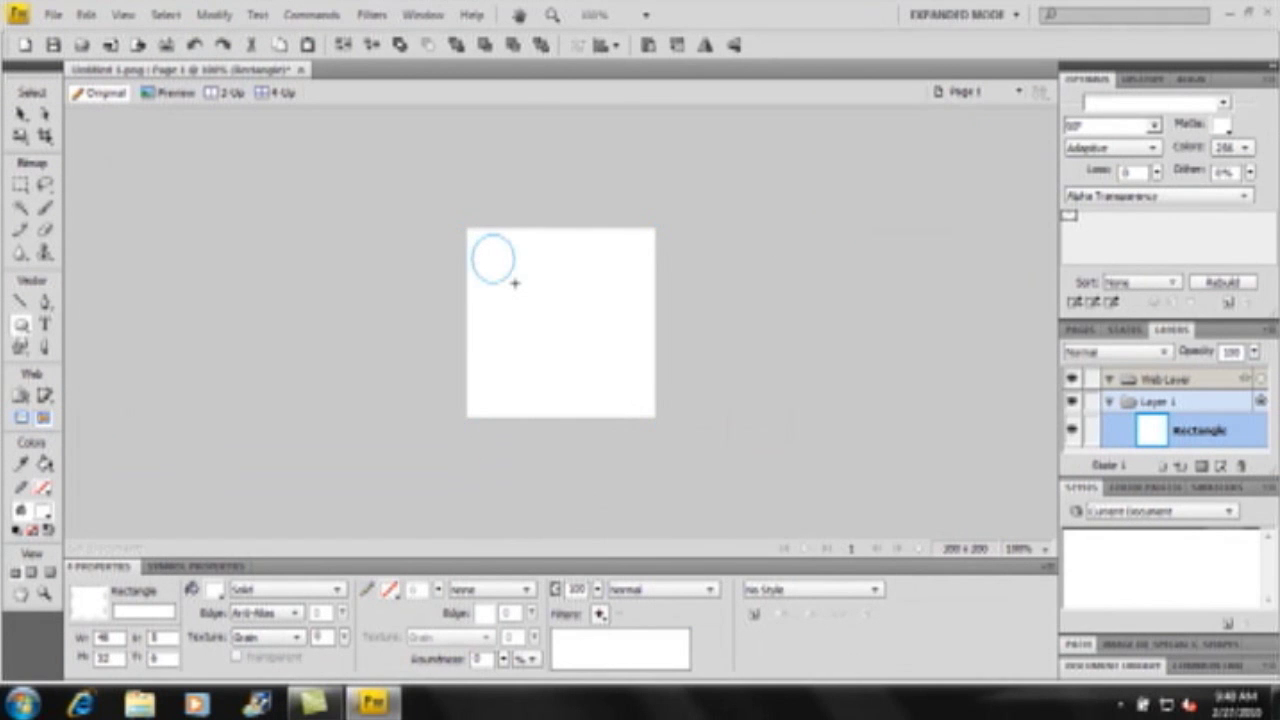
pyautogui.click(576, 338)
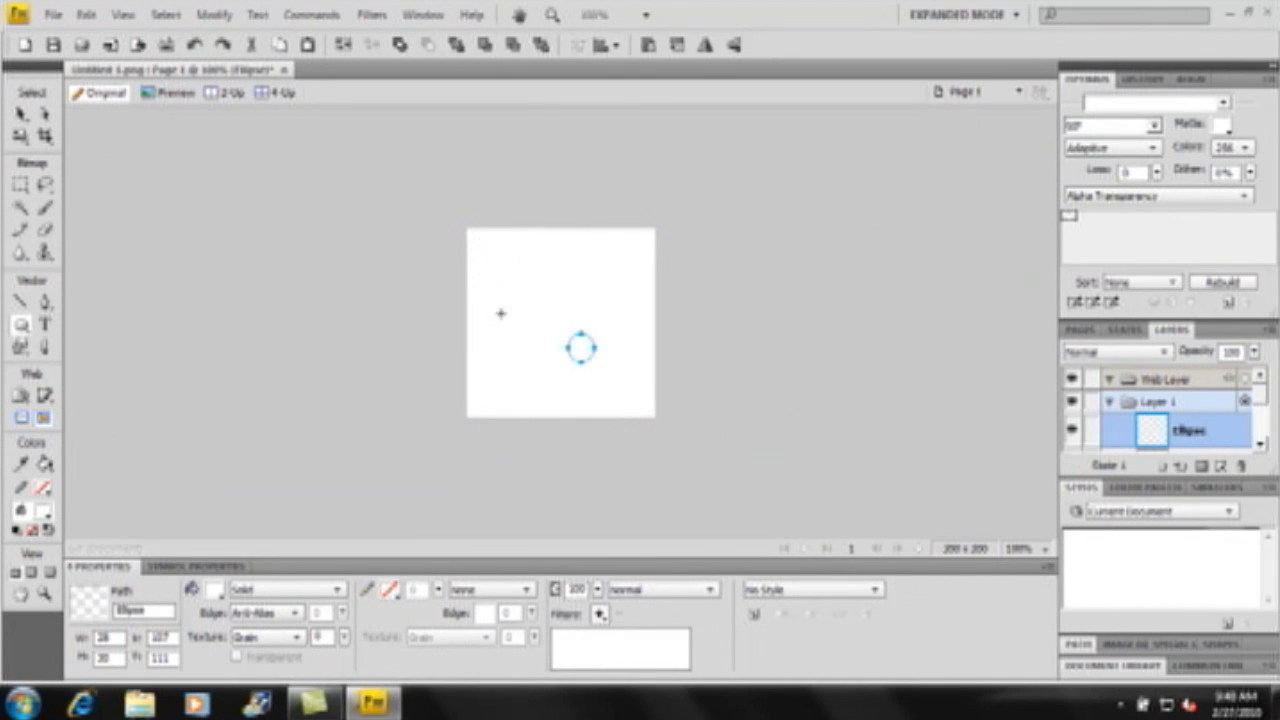
pyautogui.moveTo(473, 236); pyautogui.dragTo(641, 413)
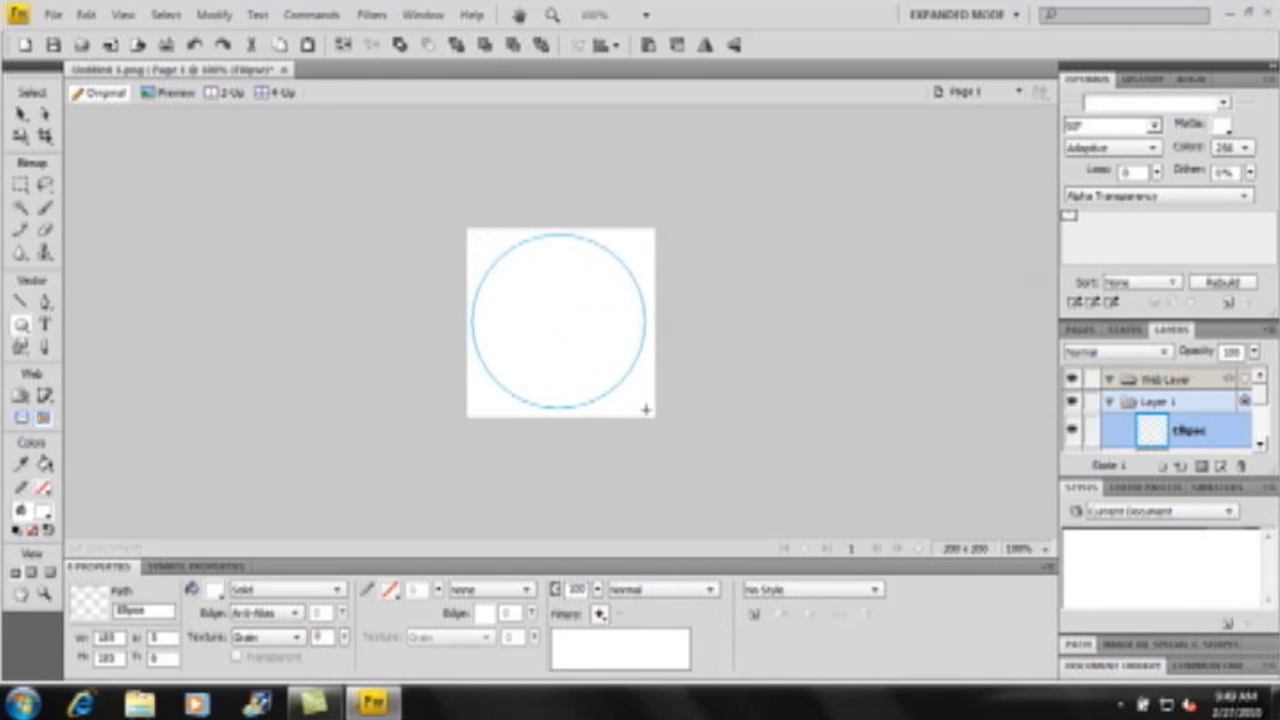
pyautogui.moveTo(641, 413); pyautogui.dragTo(650, 412)
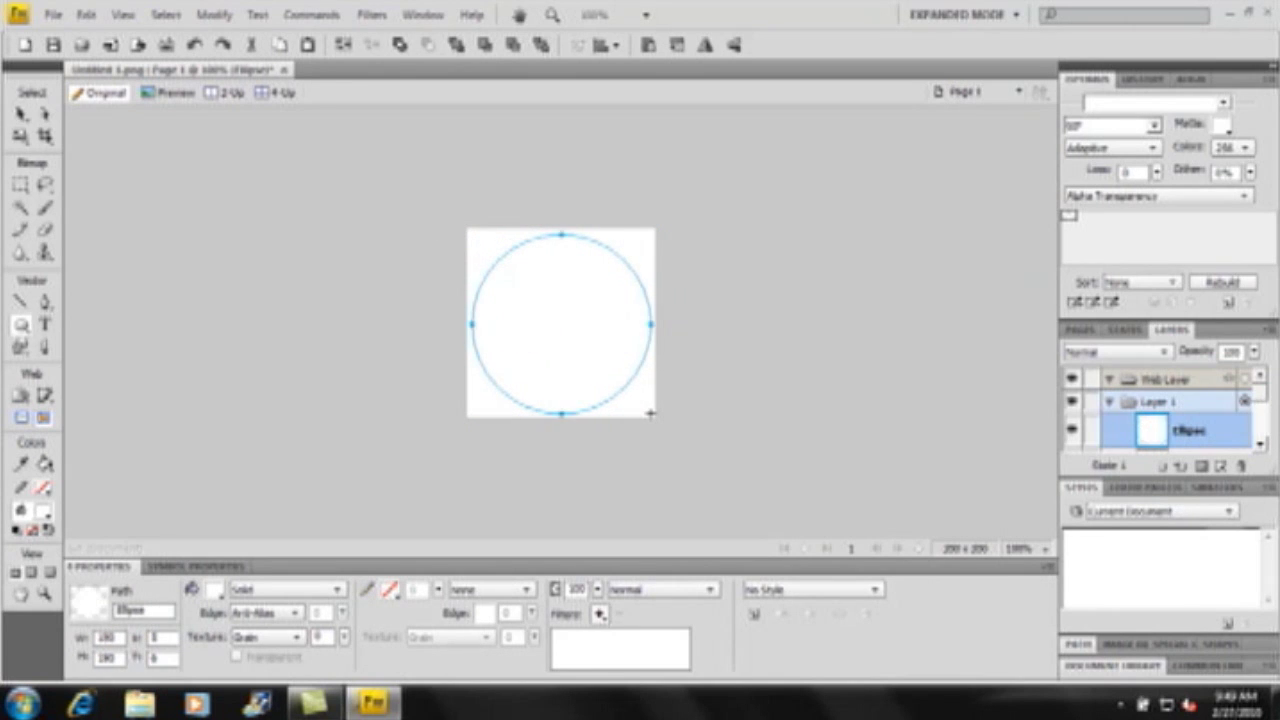
# Step: Give the circle a black fill and a thicker grey #666666 border
pyautogui.click(214, 591)
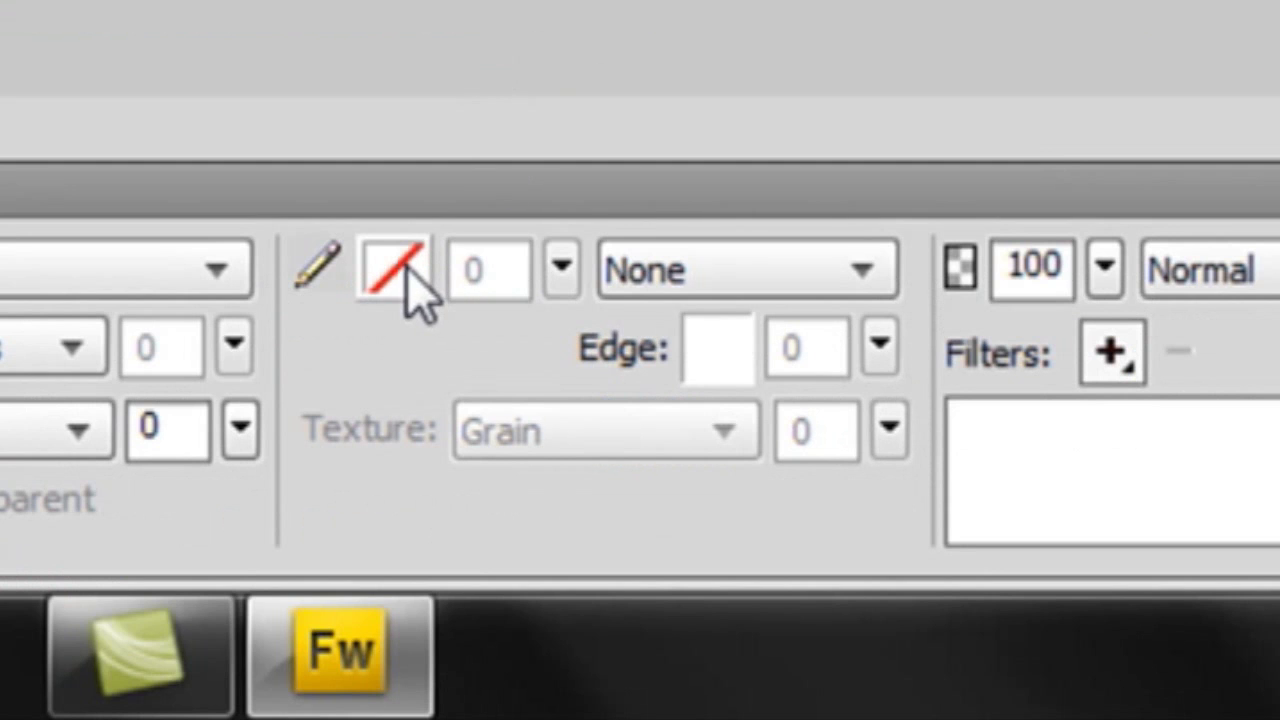
pyautogui.click(405, 268)
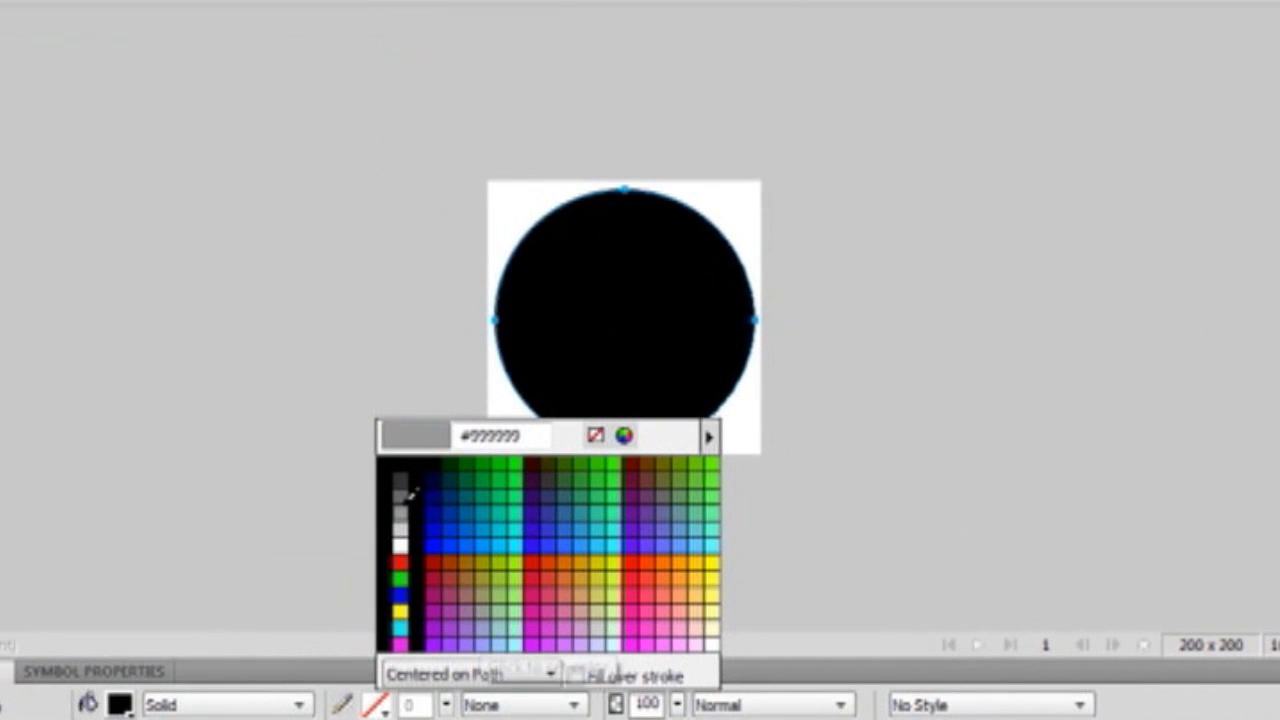
pyautogui.click(403, 487)
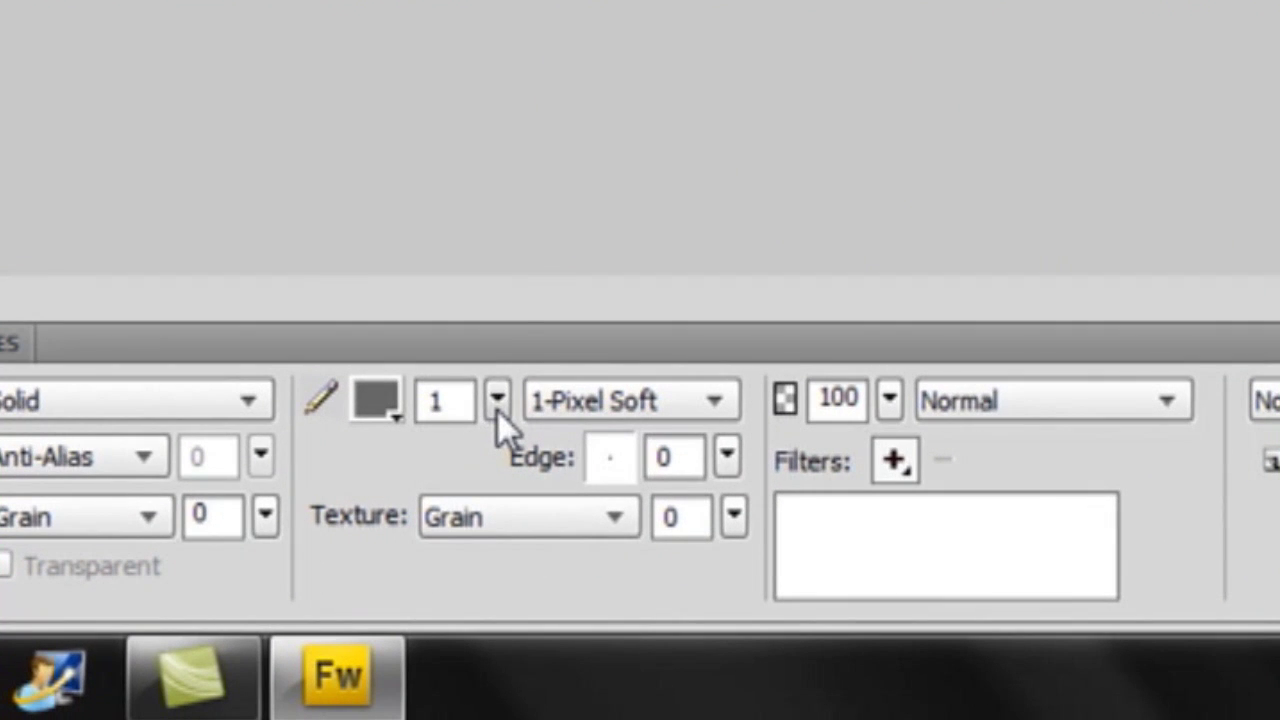
pyautogui.click(497, 410)
pyautogui.moveTo(497, 410)
pyautogui.mouseDown()
pyautogui.moveTo(495, 392)
pyautogui.moveTo(495, 404)
pyautogui.mouseUp()
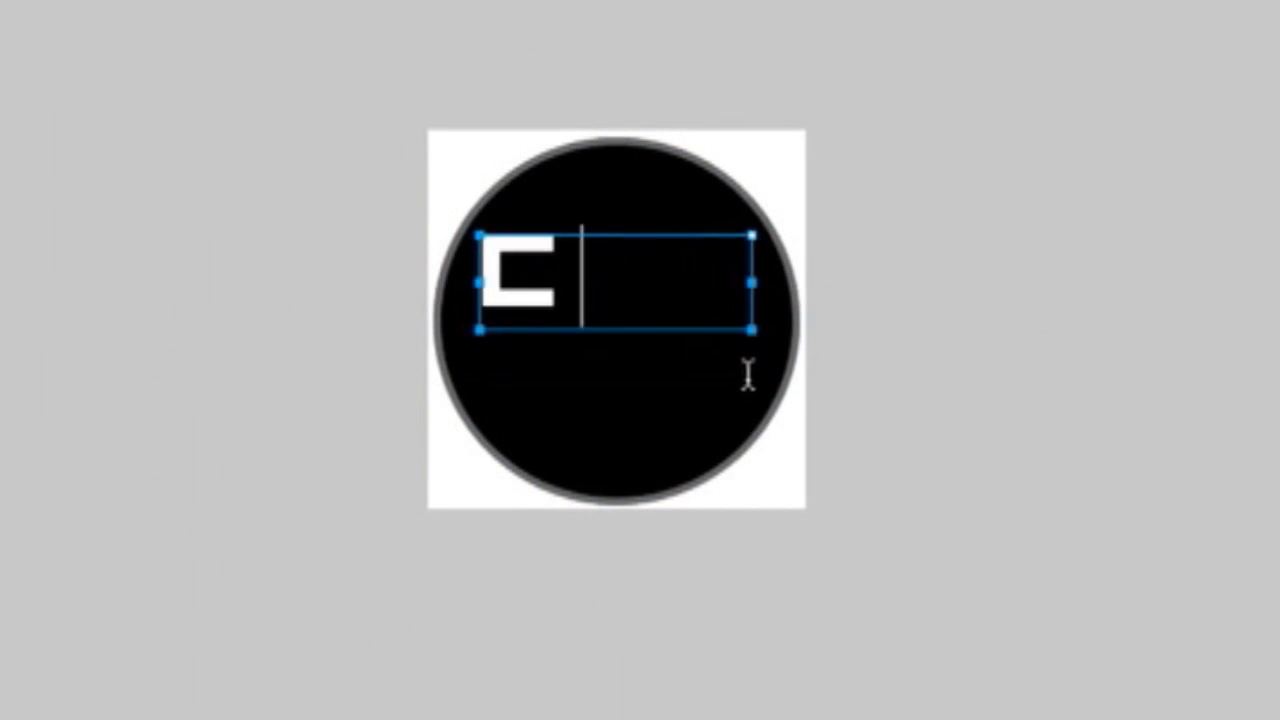
# Step: Type white 'CT' text, narrow its box to the letters, and centre it on the circle
pyautogui.write('T')
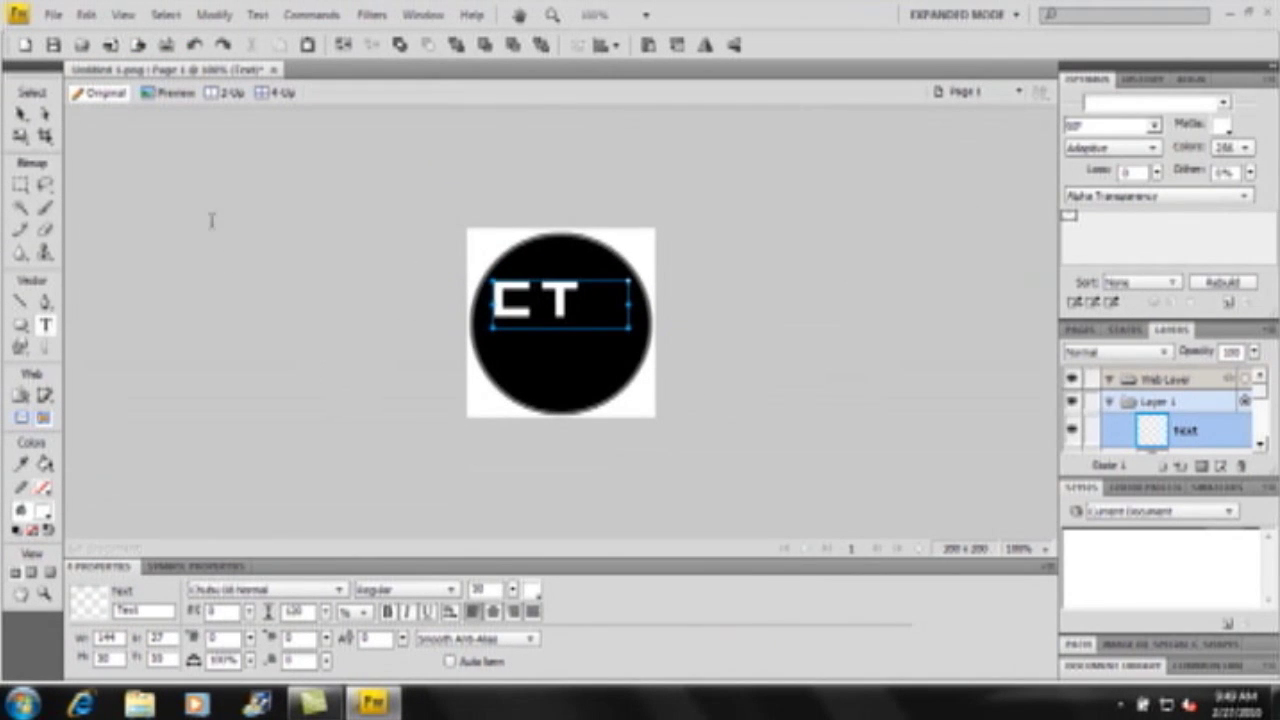
pyautogui.click(19, 114)
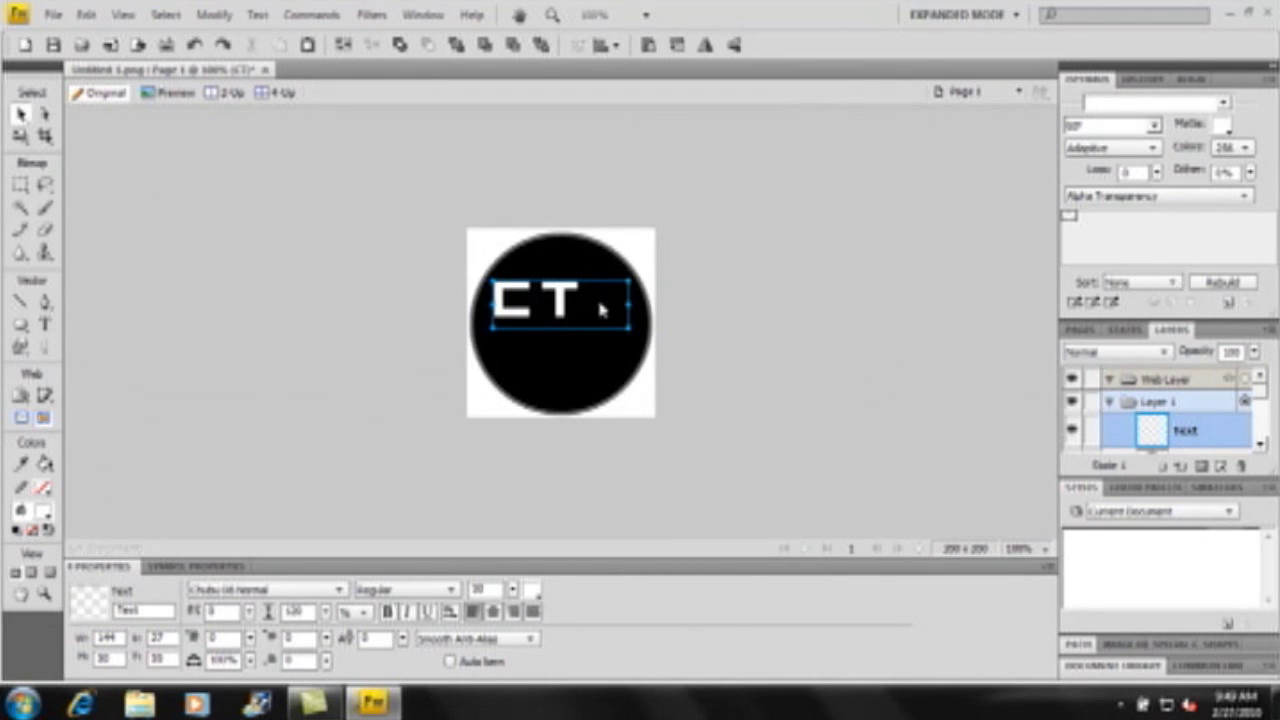
pyautogui.moveTo(630, 312); pyautogui.dragTo(593, 311)
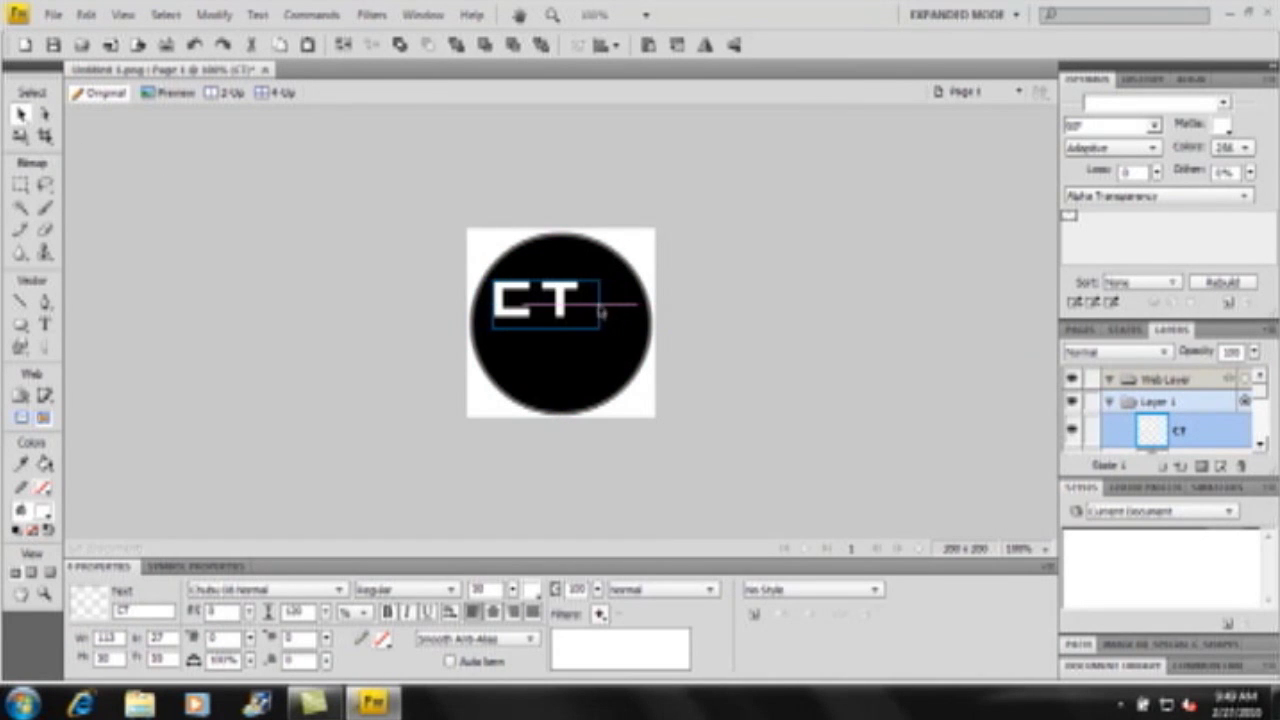
pyautogui.moveTo(560, 305); pyautogui.dragTo(583, 320)
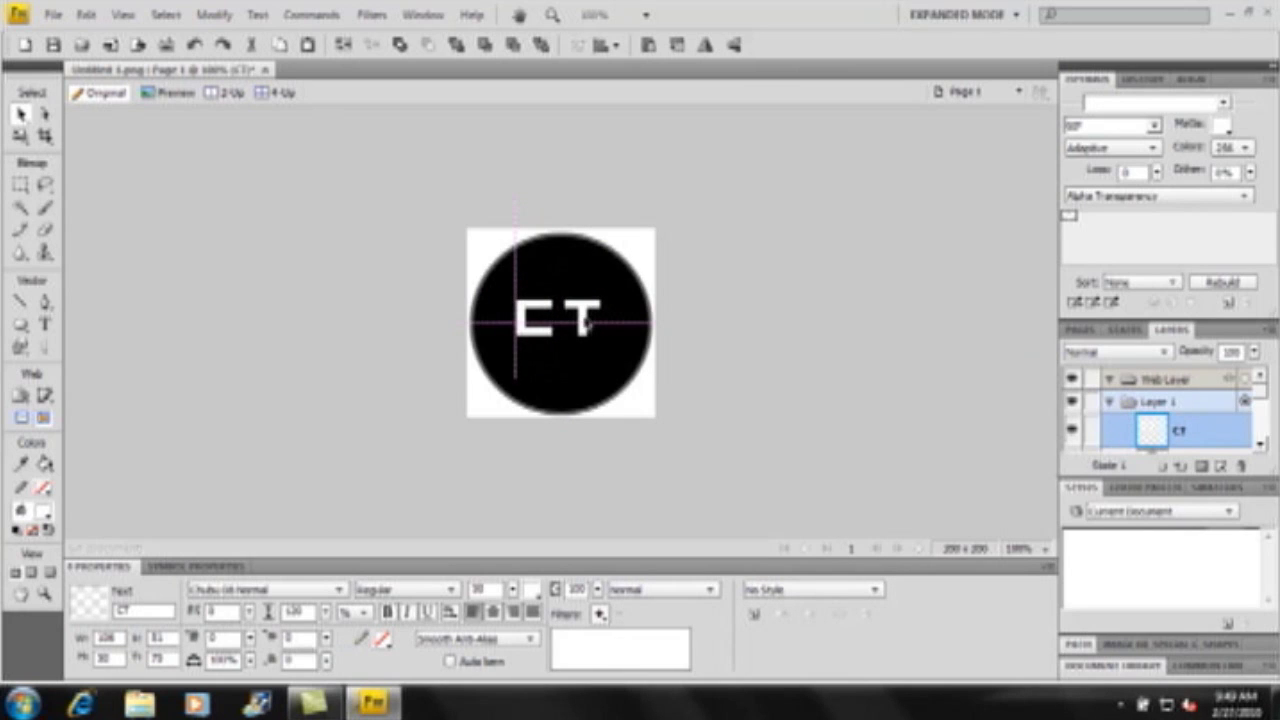
pyautogui.moveTo(592, 327); pyautogui.dragTo(589, 325)
pyautogui.click(709, 320)
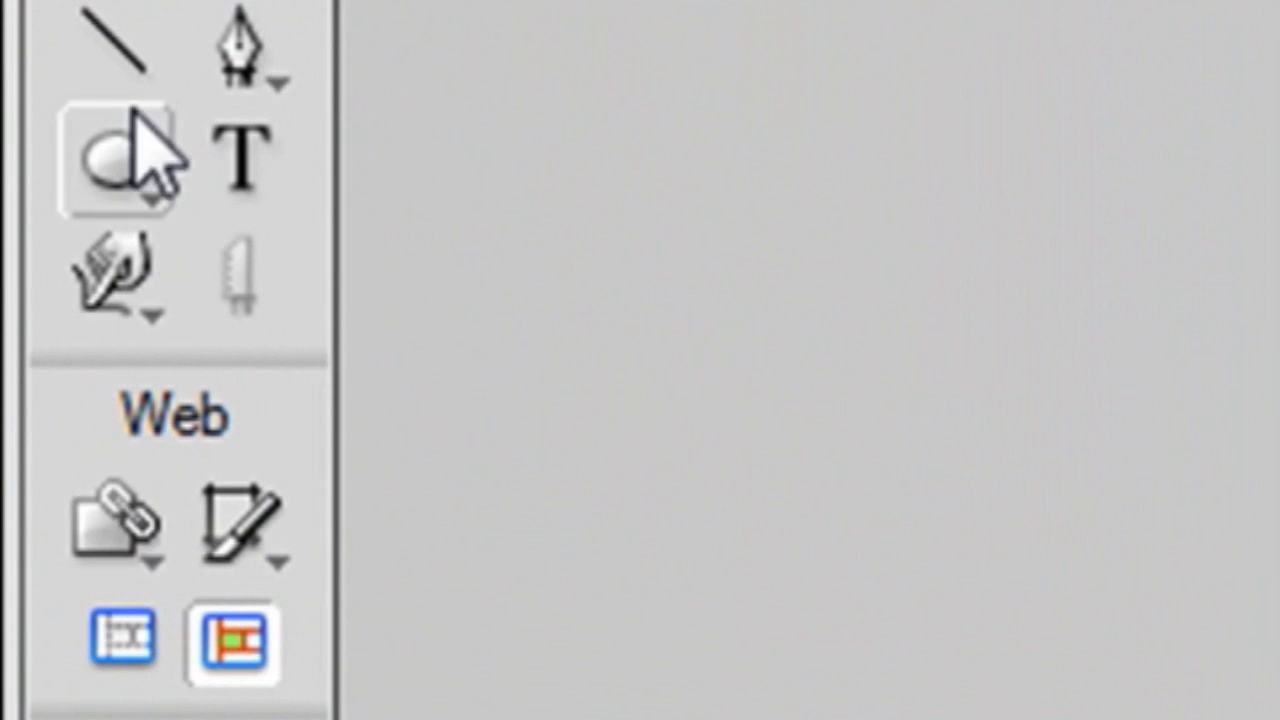
# Step: Draw a white chamfer rectangle over the circle's upper left, then enlarge and reposition it
pyautogui.click(134, 140)
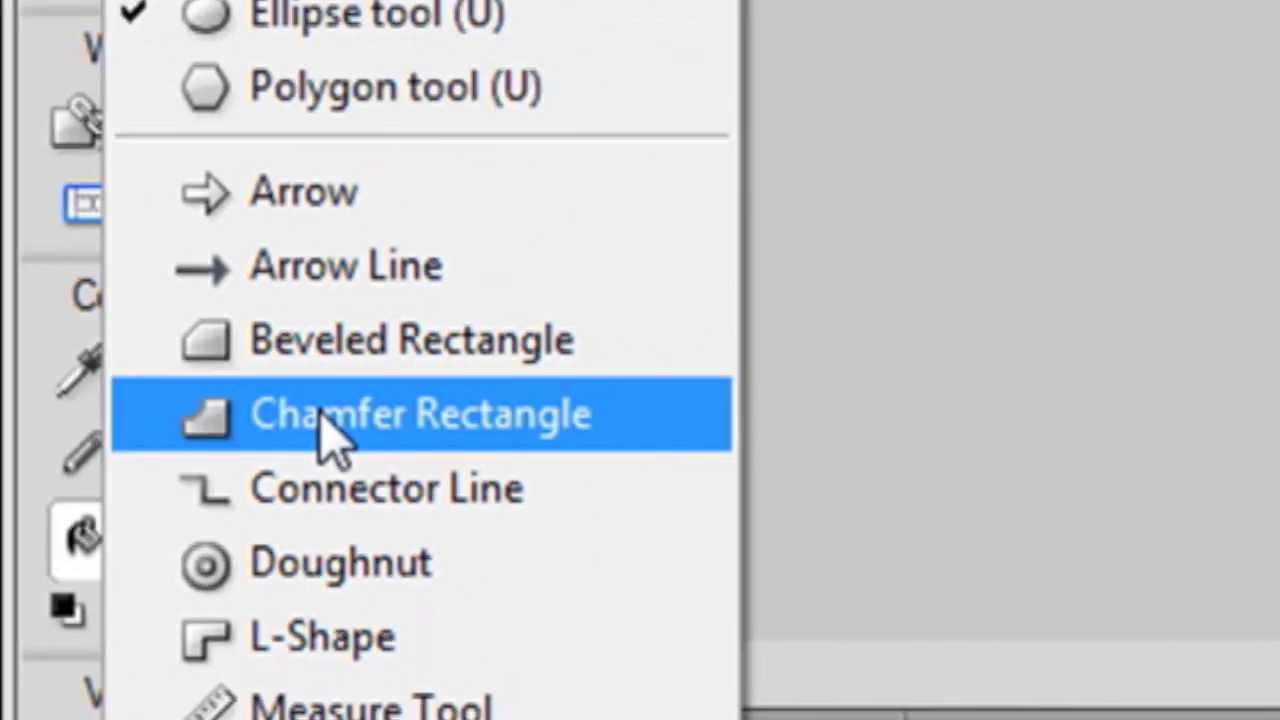
pyautogui.click(458, 376)
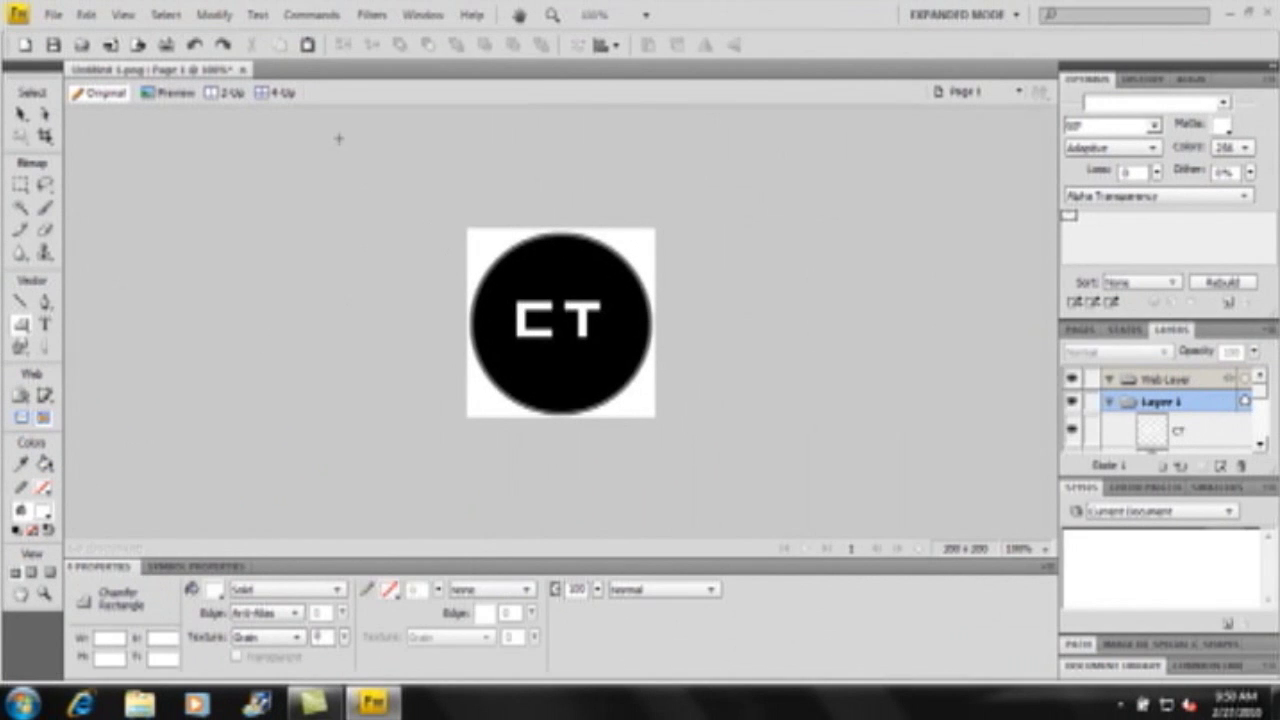
pyautogui.moveTo(327, 122); pyautogui.dragTo(553, 316)
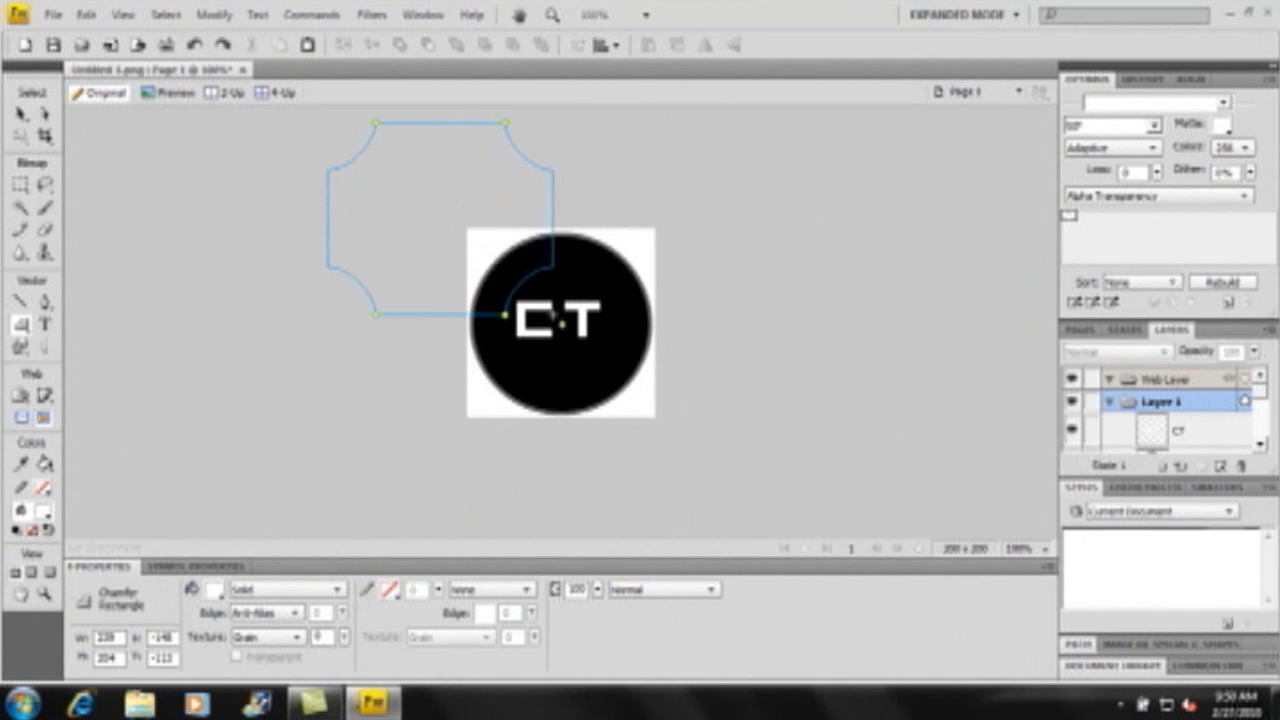
pyautogui.press('v')
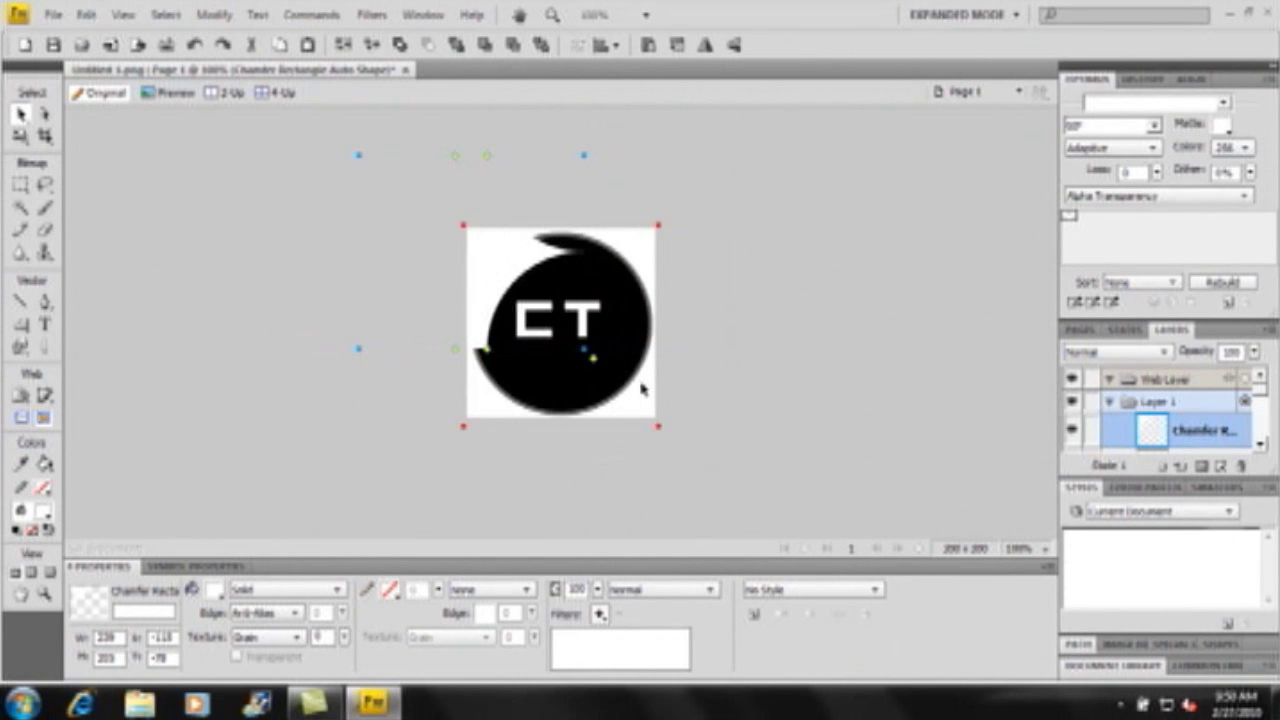
pyautogui.moveTo(586, 352); pyautogui.dragTo(610, 364)
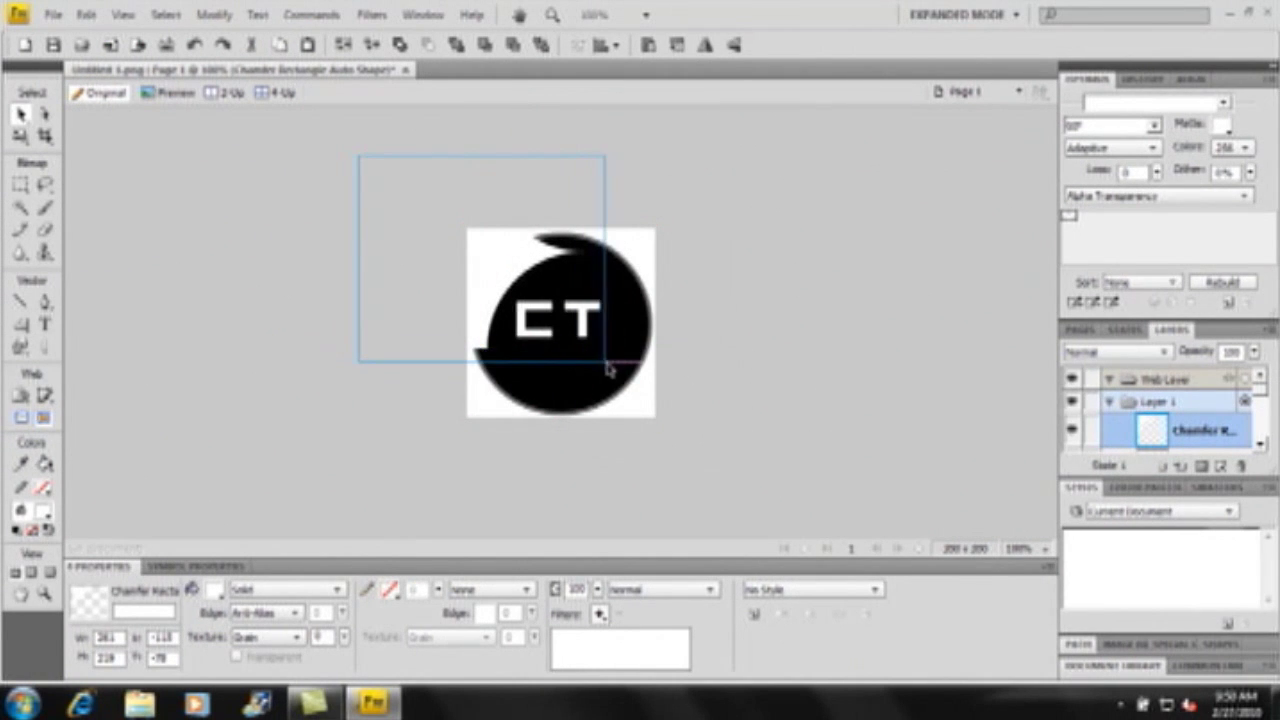
pyautogui.moveTo(506, 287); pyautogui.dragTo(488, 275)
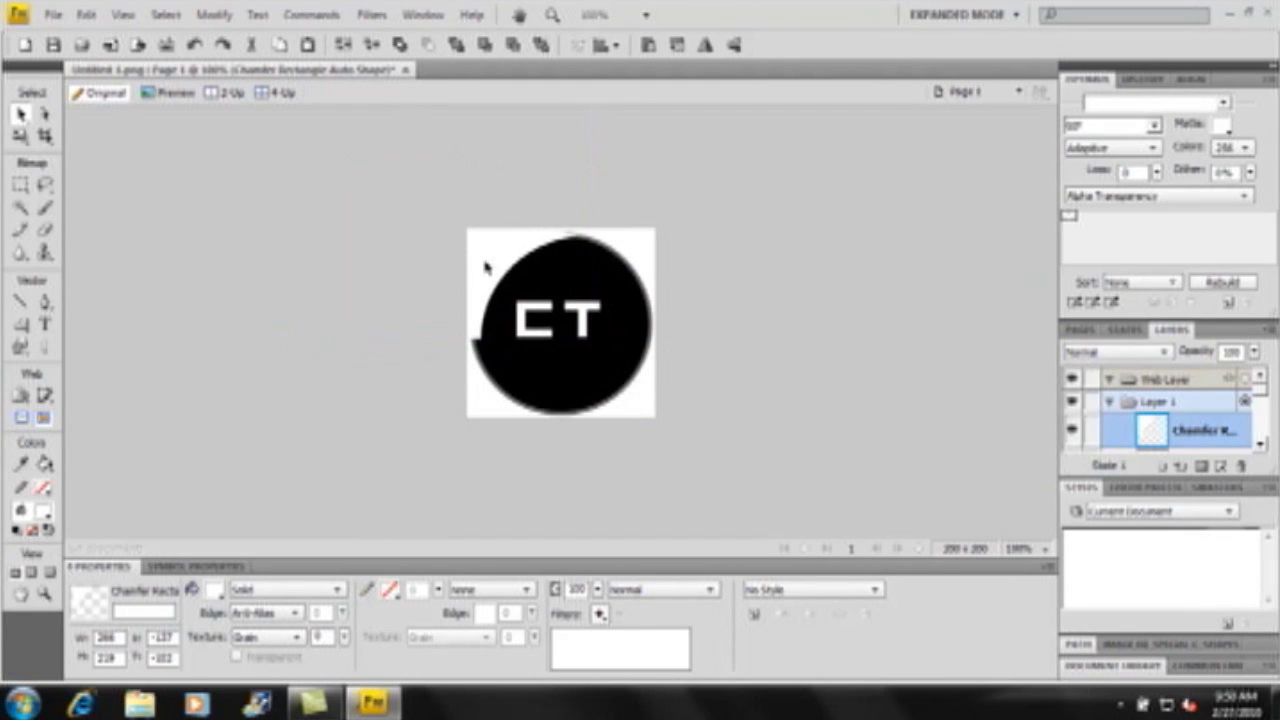
pyautogui.moveTo(488, 272); pyautogui.dragTo(485, 269)
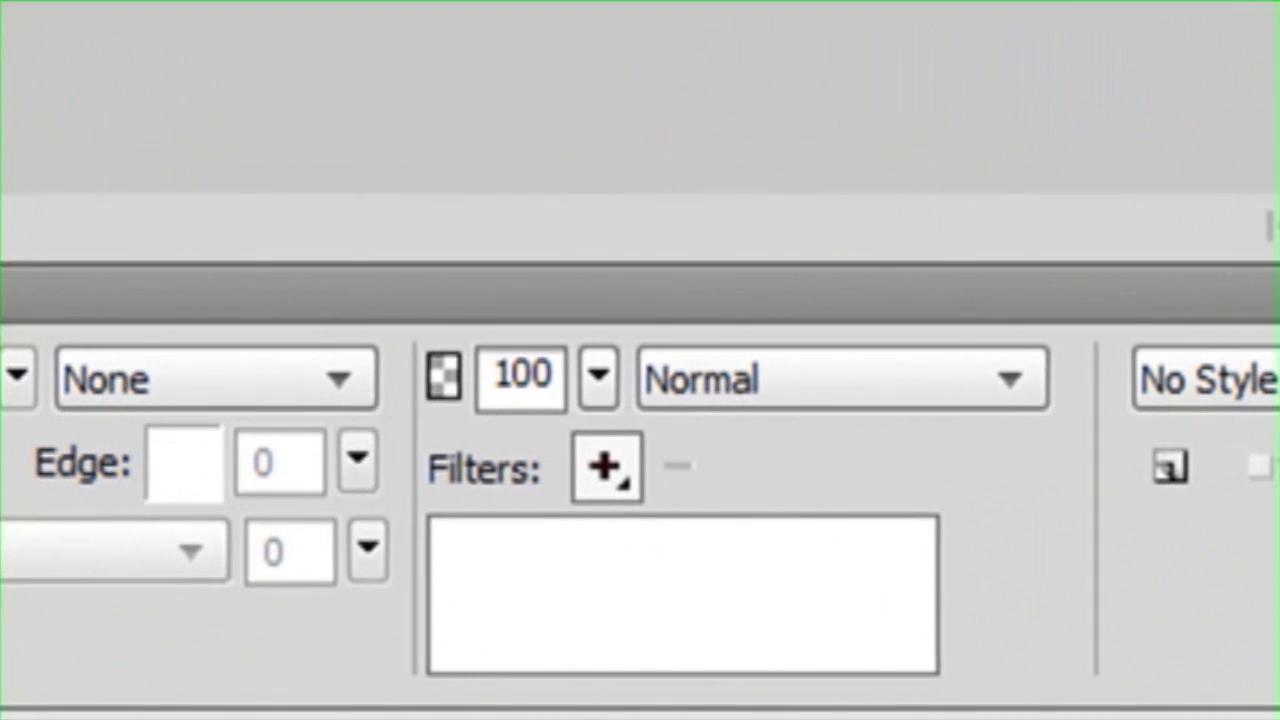
# Step: Lower the chamfer shape's opacity to about 25% and shift it down-right as a highlight
pyautogui.click(600, 372)
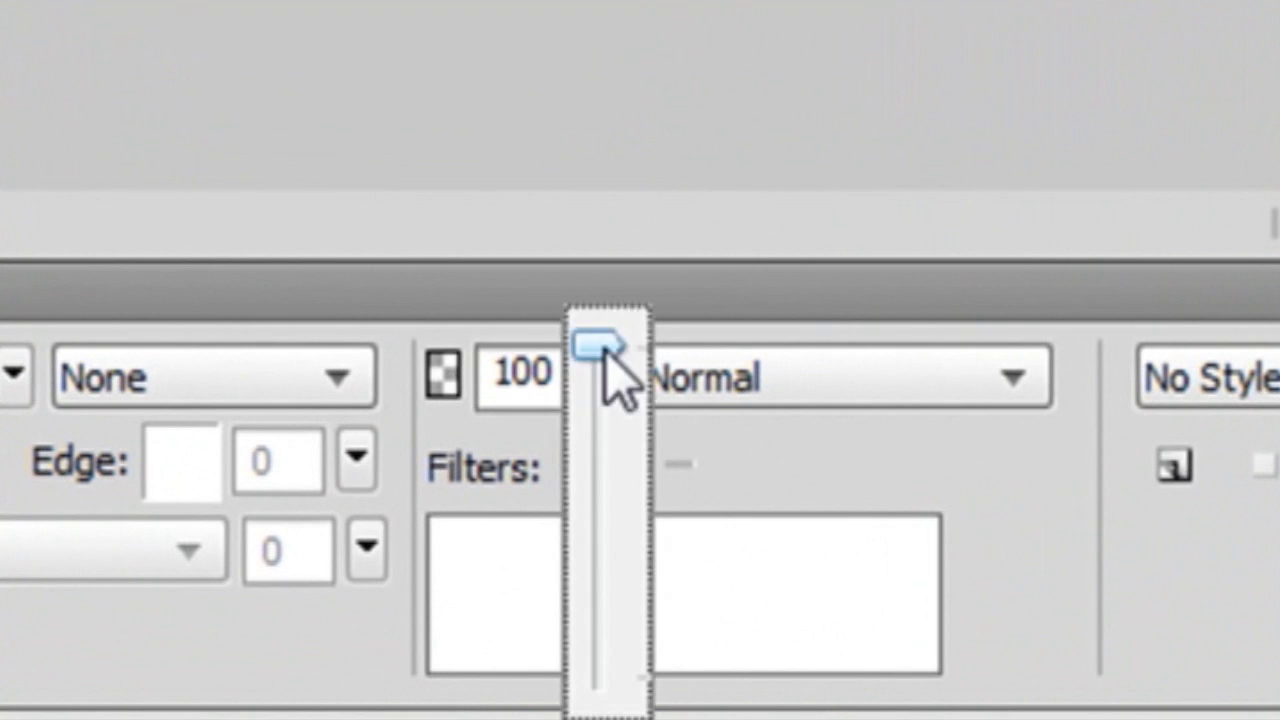
pyautogui.moveTo(604, 352)
pyautogui.mouseDown()
pyautogui.moveTo(643, 486)
pyautogui.moveTo(655, 606)
pyautogui.moveTo(677, 623)
pyautogui.mouseUp()
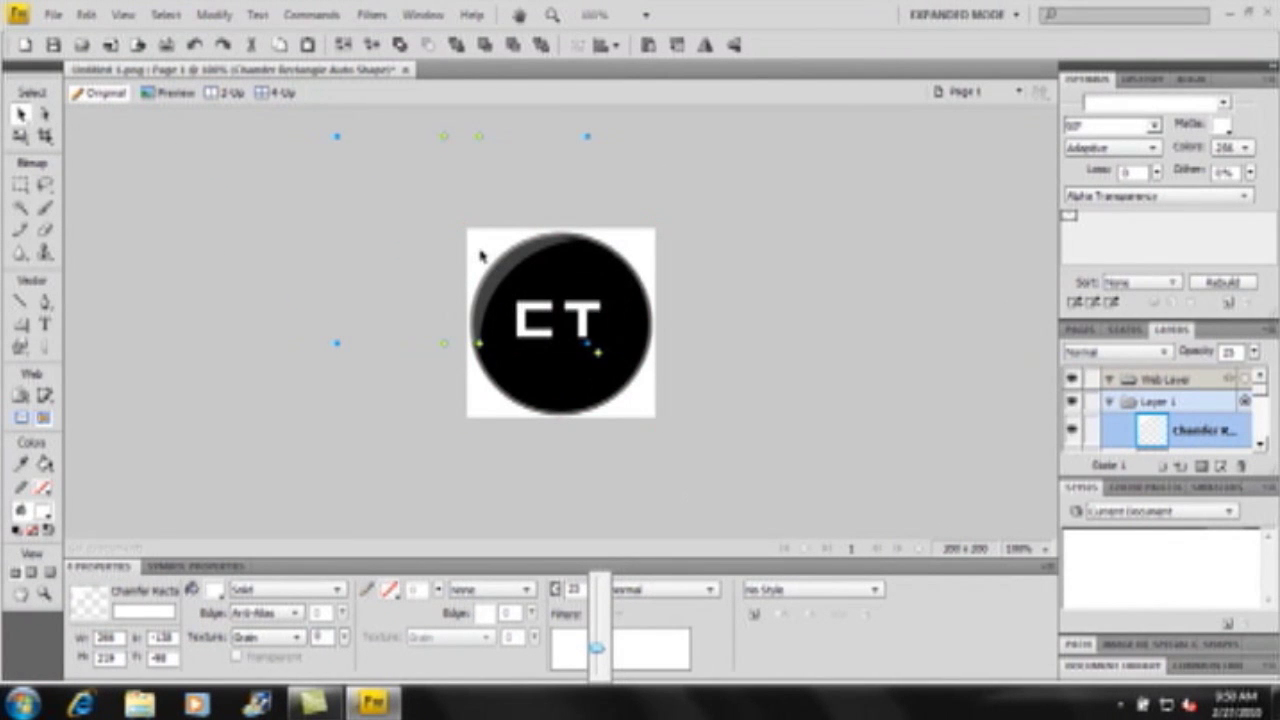
pyautogui.moveTo(480, 255); pyautogui.dragTo(494, 265)
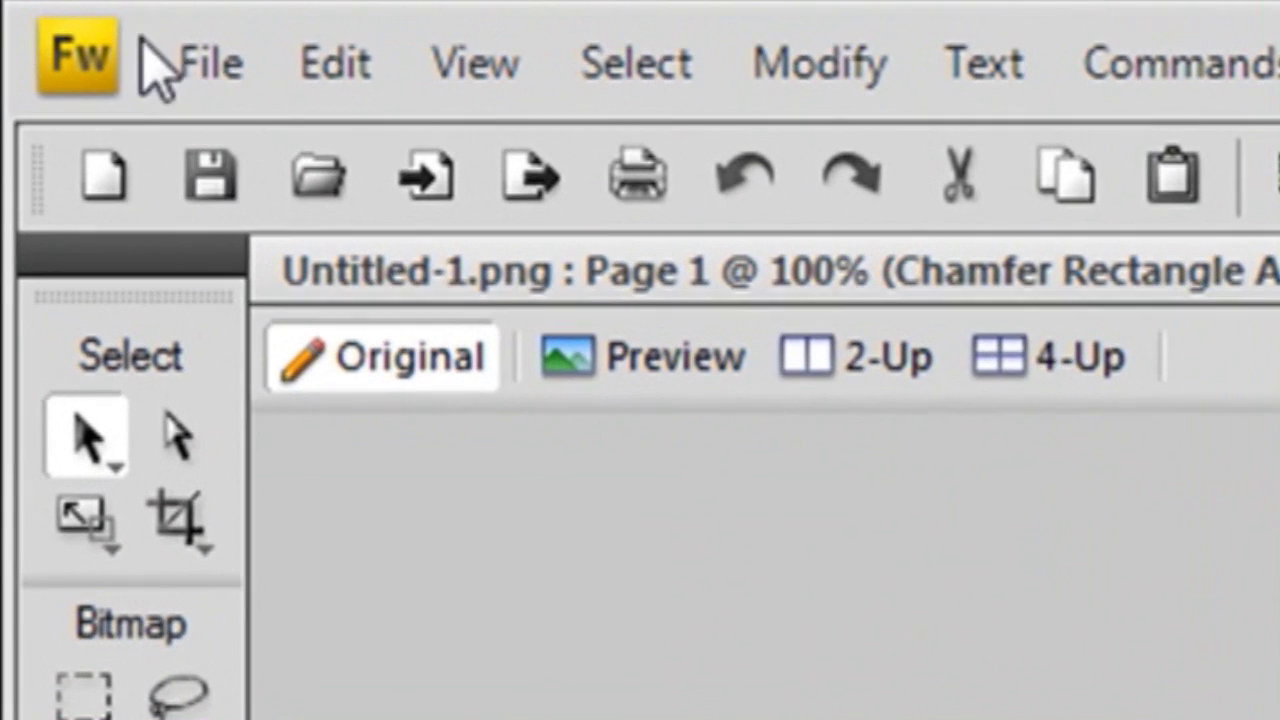
# Step: Save the icon as the Fireworks PNG file 'ct icon' in My Pictures
pyautogui.click(53, 14)
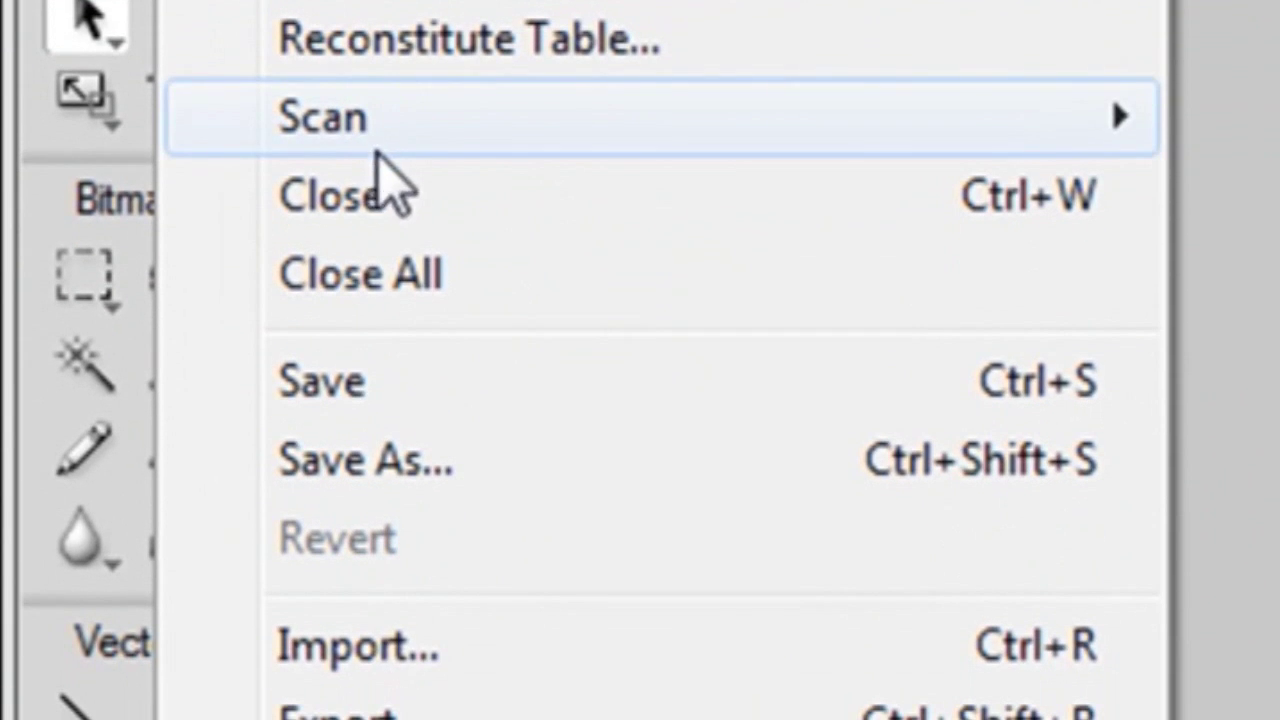
pyautogui.click(400, 470)
pyautogui.write('c')
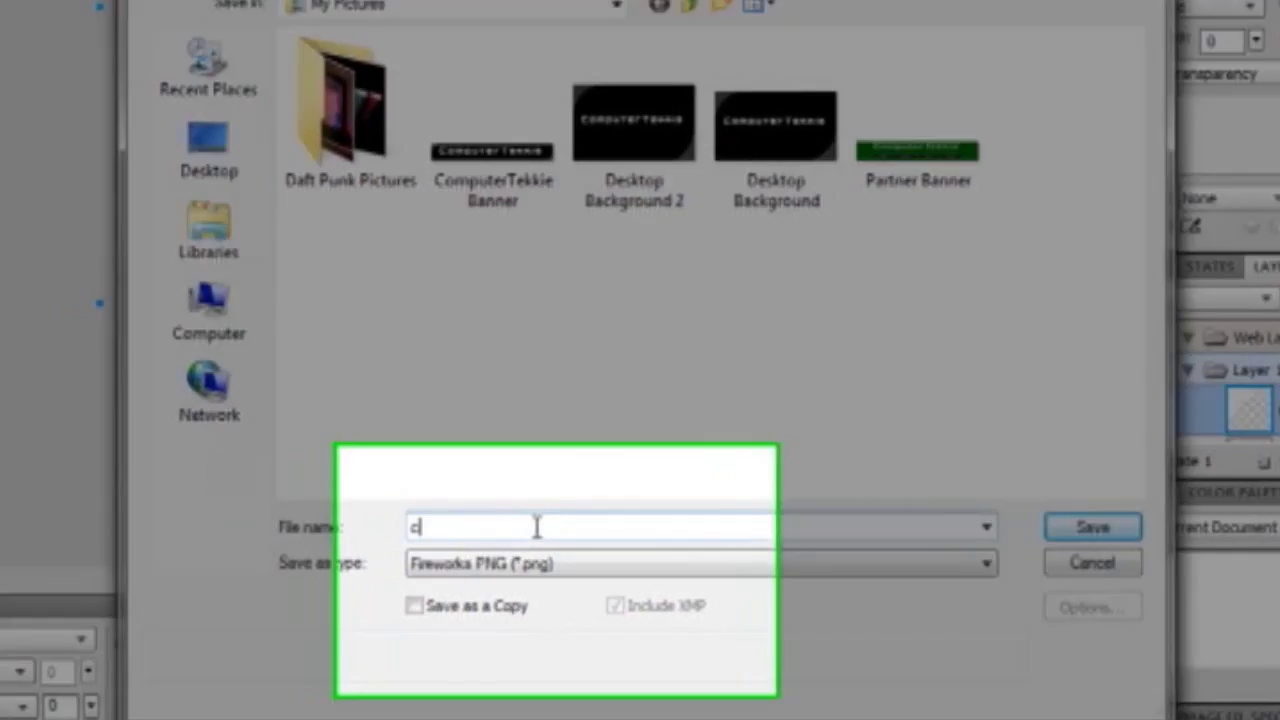
pyautogui.write('t ')
pyautogui.write('ic')
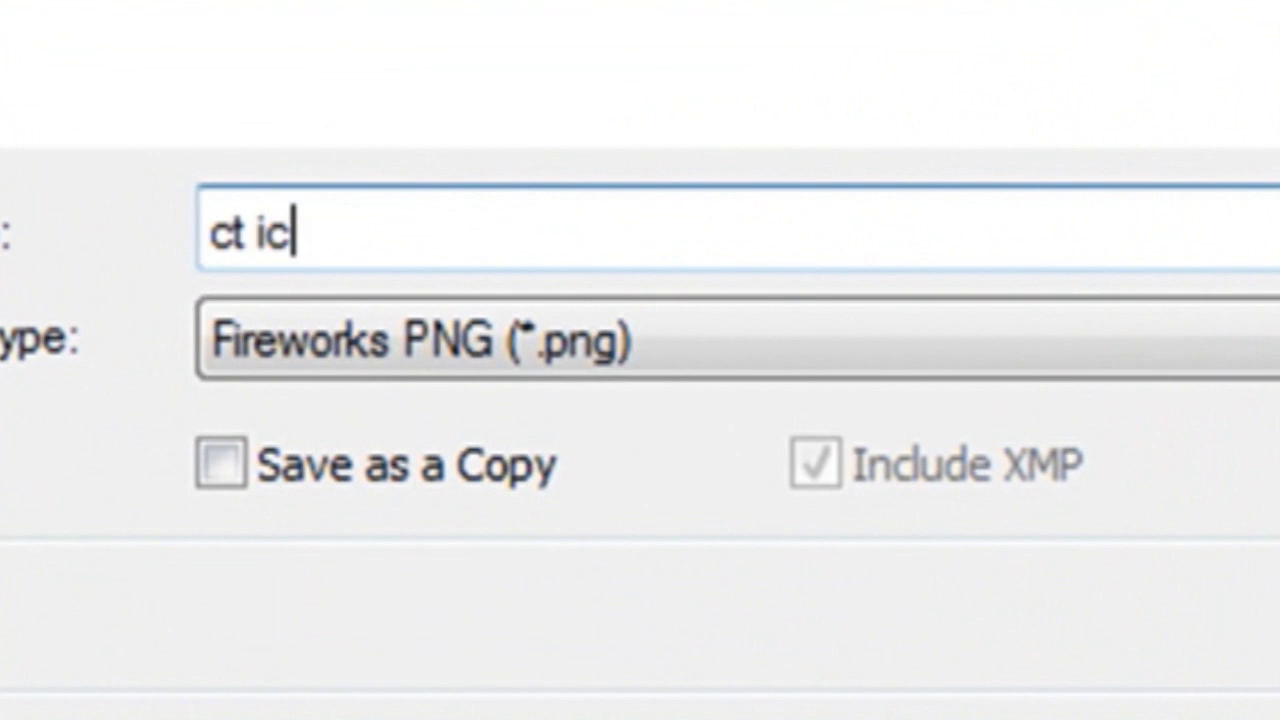
pyautogui.write('on')
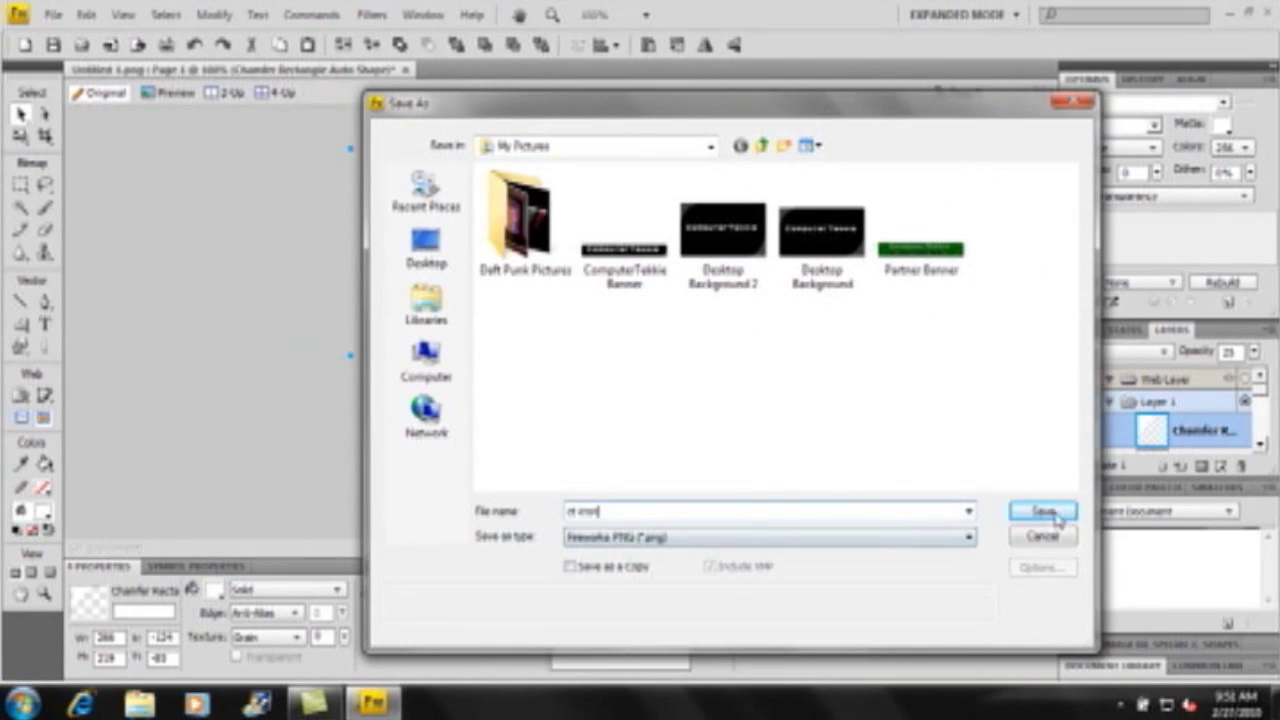
pyautogui.click(1042, 512)
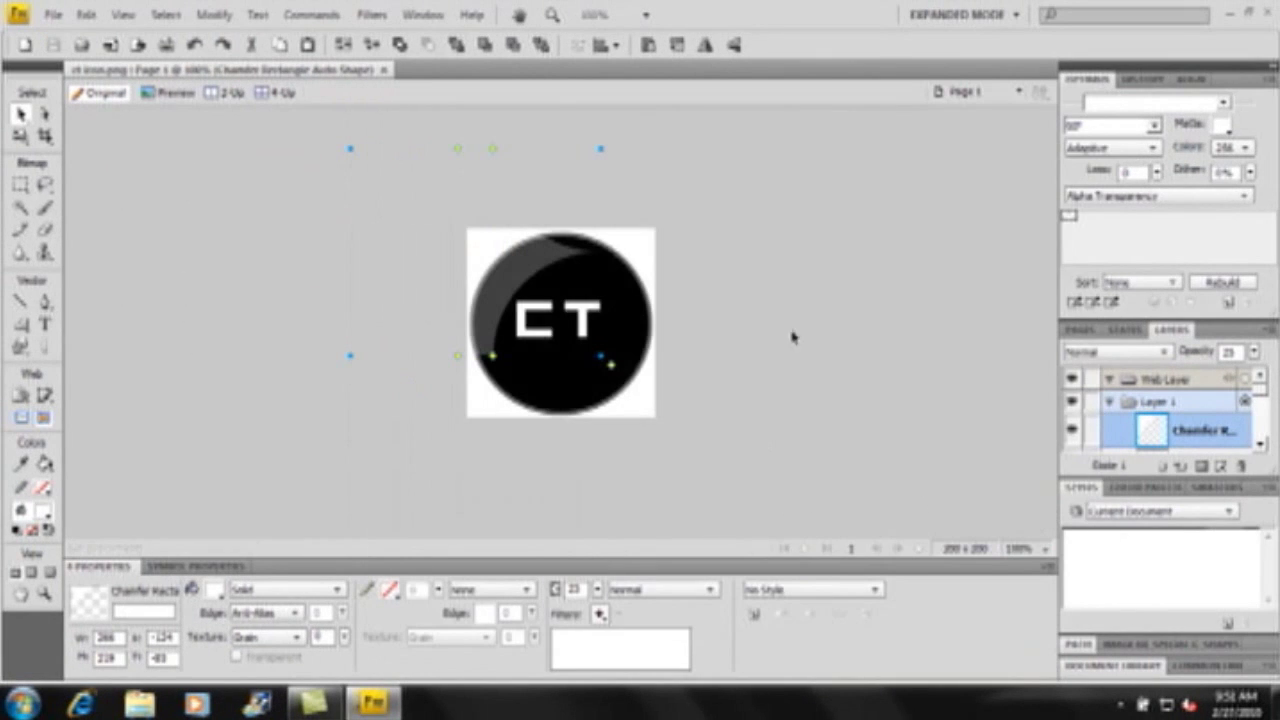